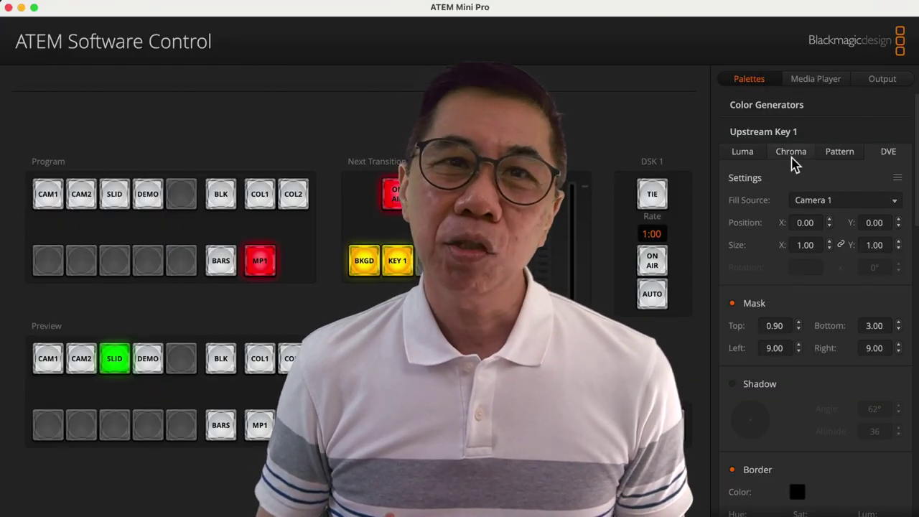
Show Upstream Key 1's chroma settings, then browse the Chroma Right-L, M, L2 and S macros
{"action": "left_click", "coordinate": [792, 153]}
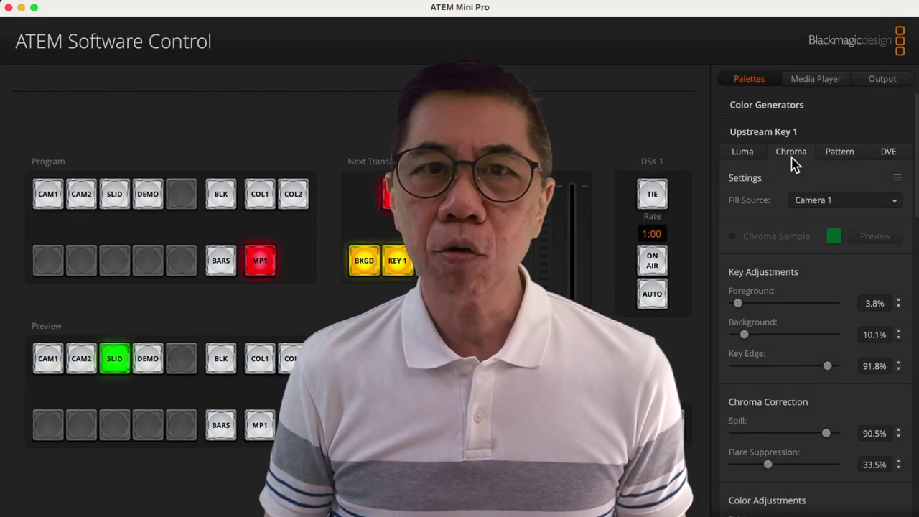
{"action": "key", "text": "super+shift+m"}
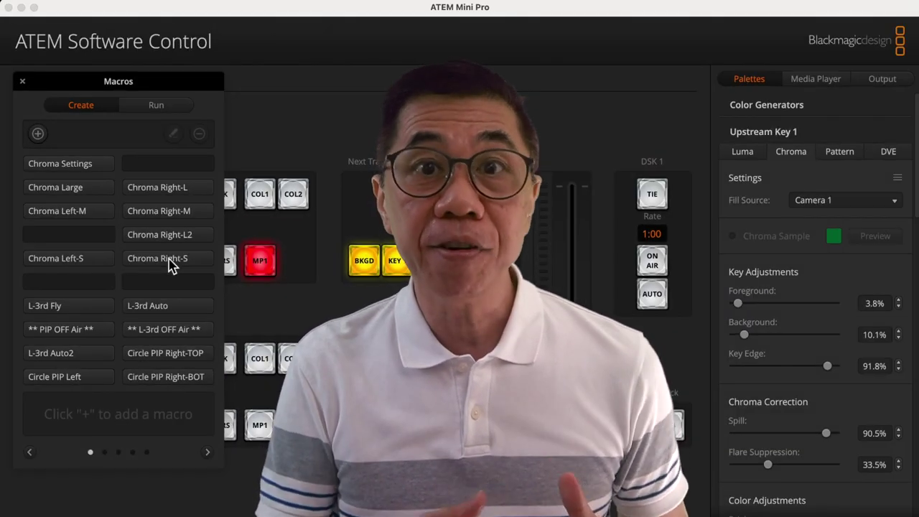
{"action": "left_click", "coordinate": [158, 187]}
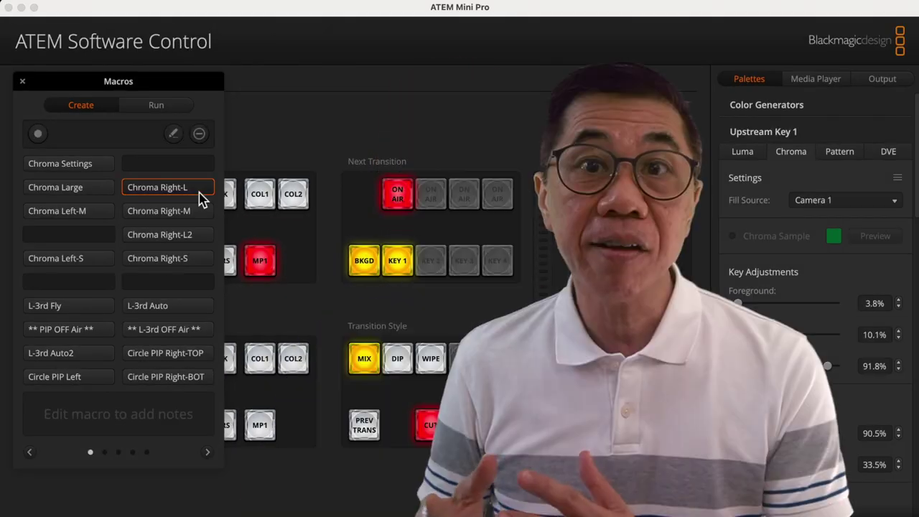
{"action": "left_click", "coordinate": [158, 210]}
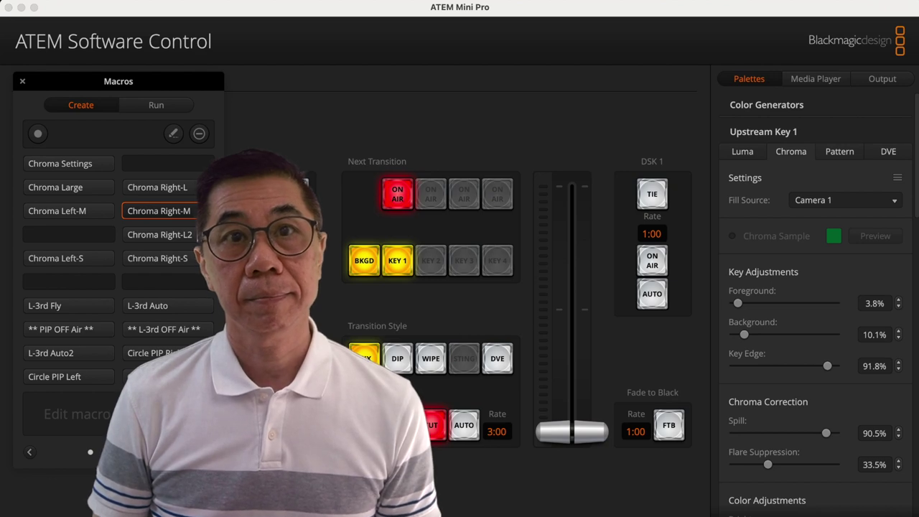
{"action": "left_click", "coordinate": [191, 234]}
{"action": "left_click", "coordinate": [195, 260]}
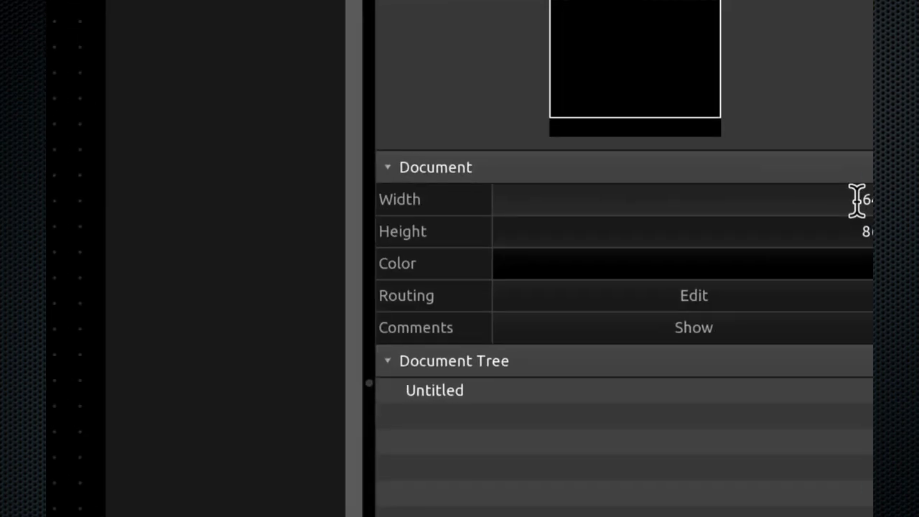
Change the document width from 640 to 667 and the height to 375
{"action": "left_click", "coordinate": [865, 200]}
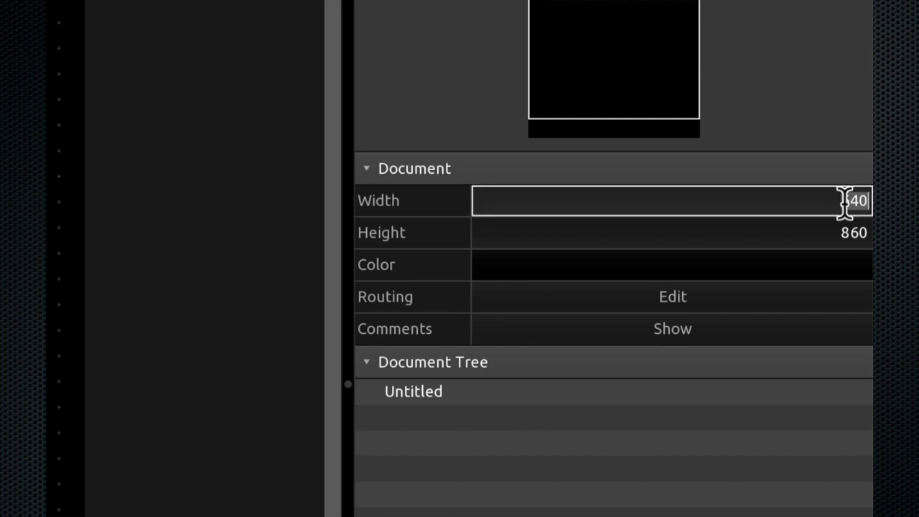
{"action": "type", "text": "667"}
{"action": "key", "text": "Tab"}
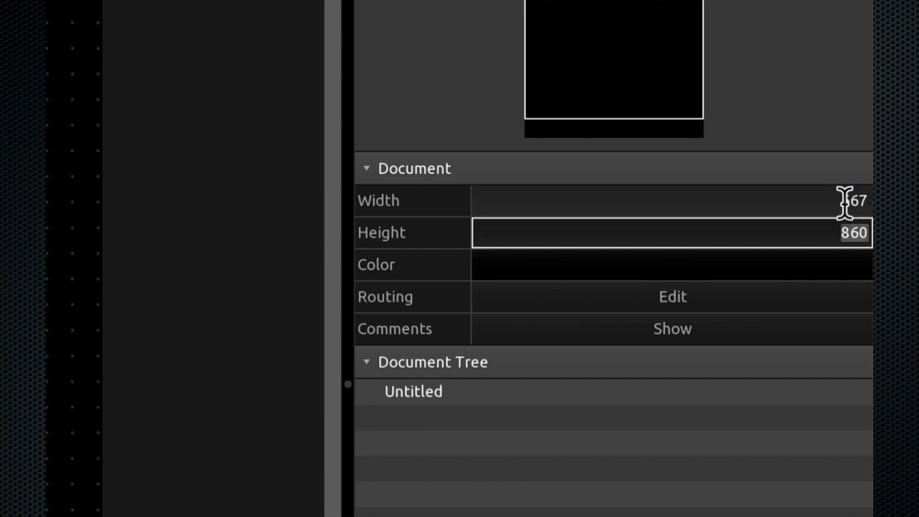
{"action": "type", "text": "375"}
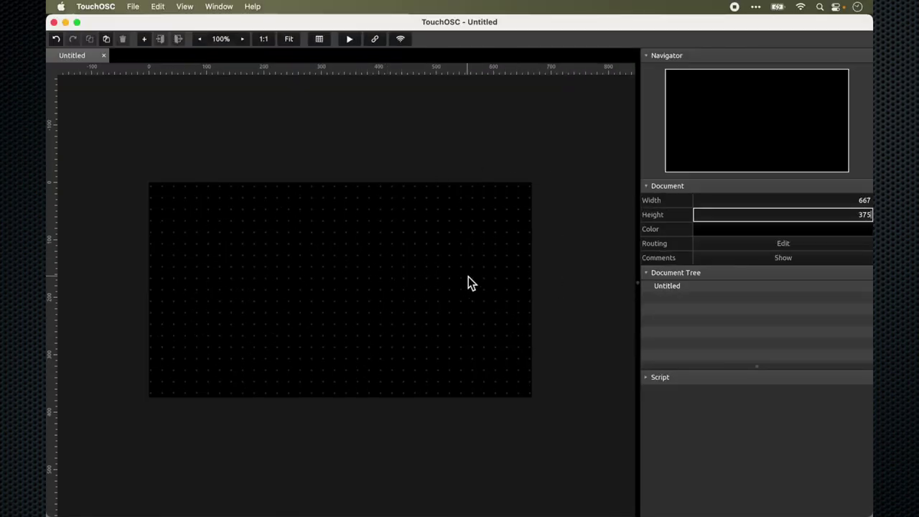
{"action": "scroll", "coordinate": [389, 293], "scroll_direction": "up", "scroll_amount": 5}
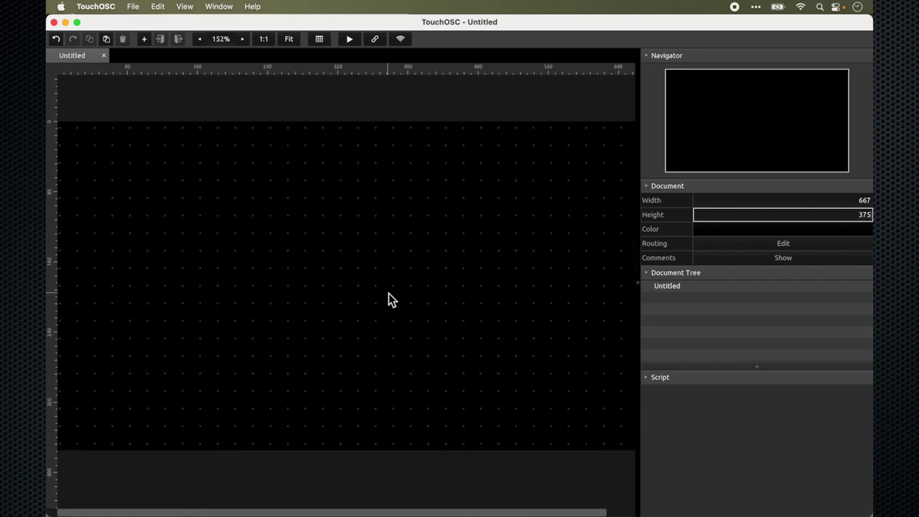
{"action": "scroll", "coordinate": [388, 293], "scroll_direction": "down", "scroll_amount": 1}
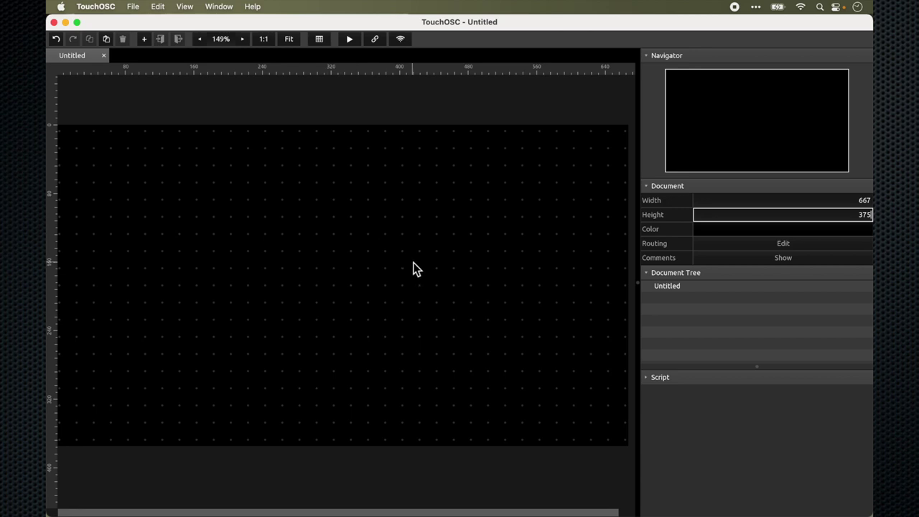
Create a button and position it at X 484, Y 188, sized 120 by 60
{"action": "right_click", "coordinate": [415, 269]}
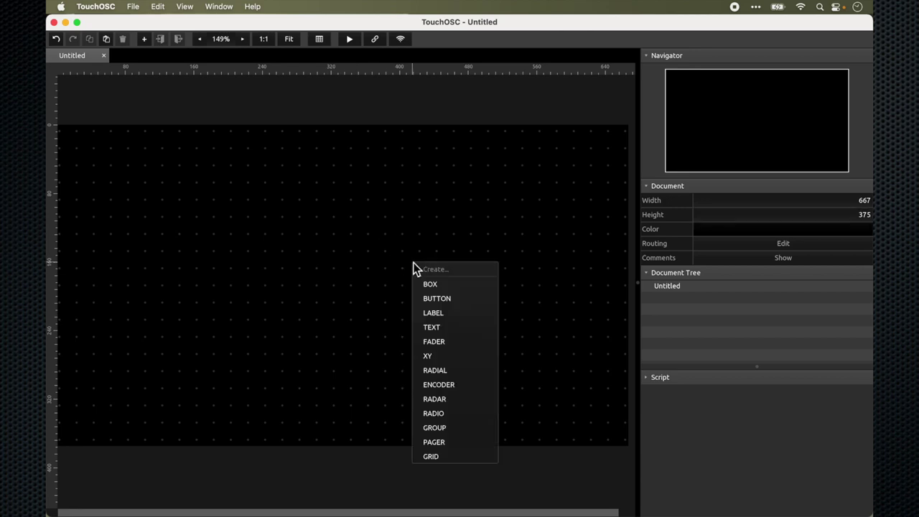
{"action": "left_click", "coordinate": [424, 297]}
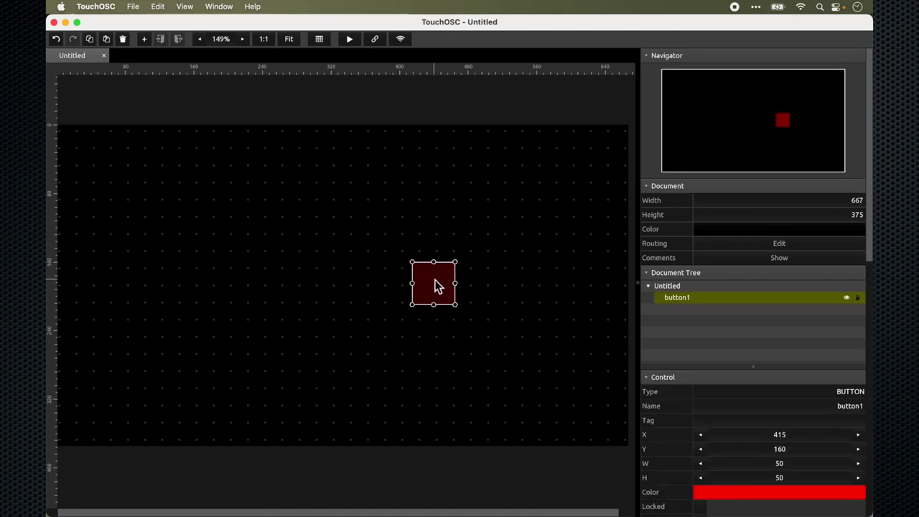
{"action": "left_click_drag", "start_coordinate": [433, 285], "coordinate": [570, 348]}
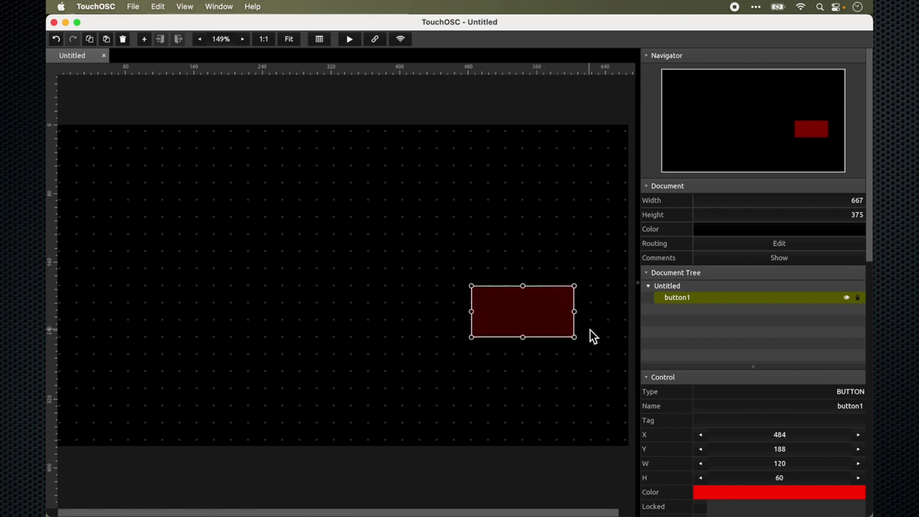
{"action": "left_click", "coordinate": [590, 335]}
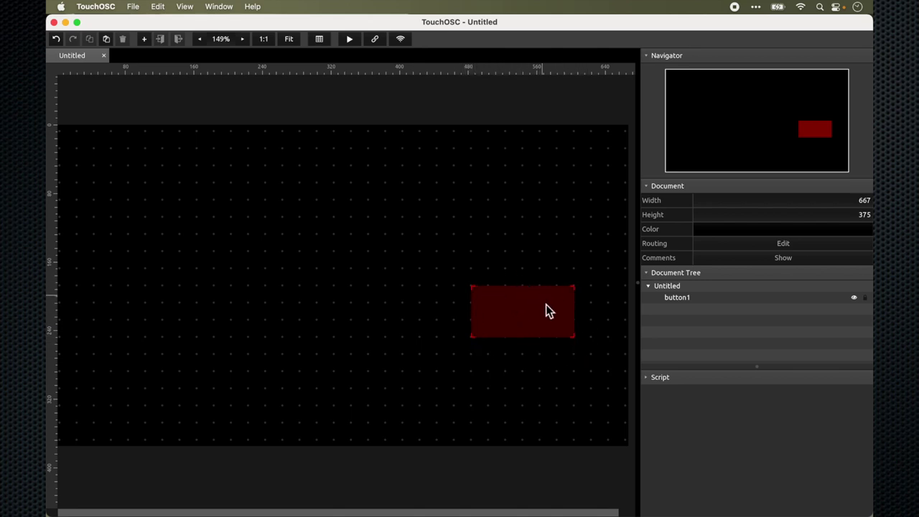
Toggle button1's visibility off and on, then switch off its background fill
{"action": "left_click", "coordinate": [524, 324]}
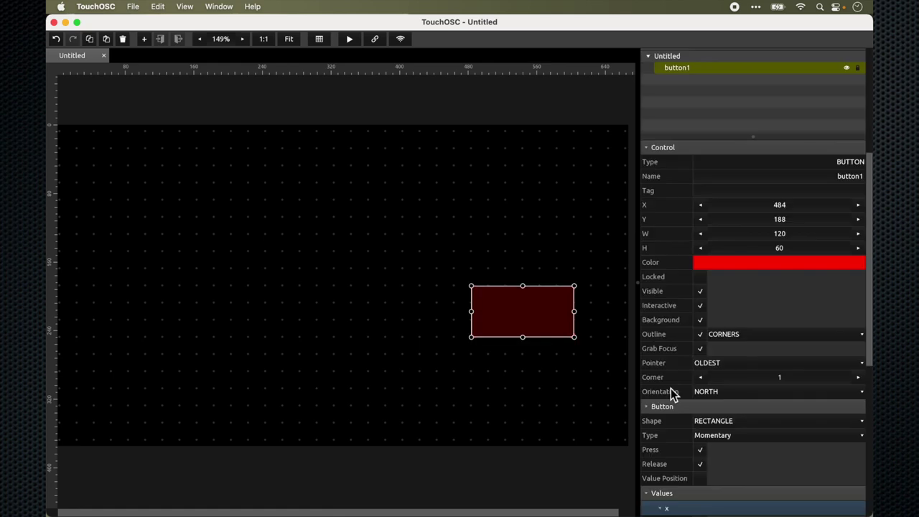
{"action": "scroll", "coordinate": [671, 394], "scroll_direction": "down", "scroll_amount": 5}
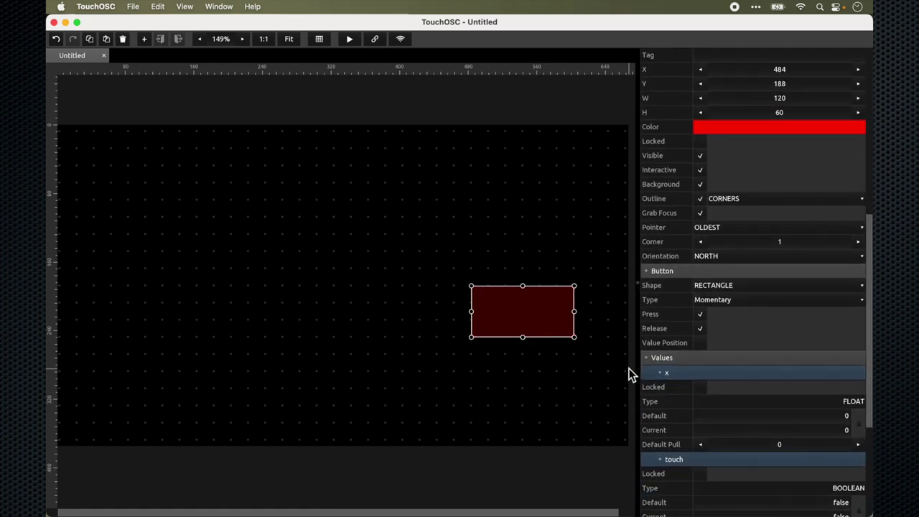
{"action": "scroll", "coordinate": [681, 374], "scroll_direction": "up", "scroll_amount": 4}
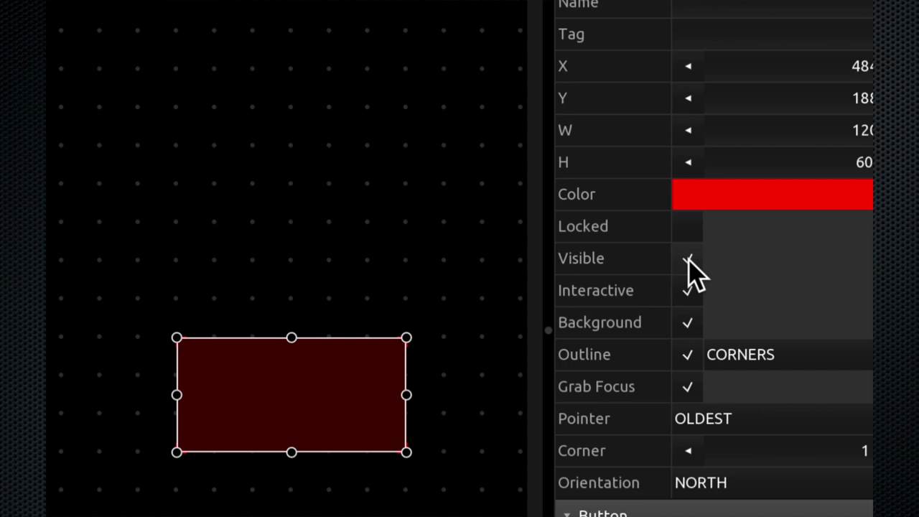
{"action": "left_click", "coordinate": [687, 260]}
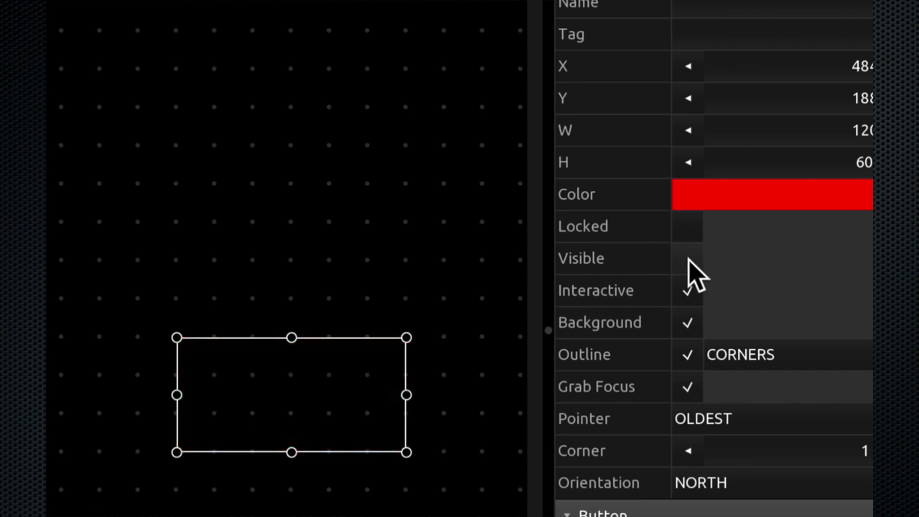
{"action": "left_click", "coordinate": [687, 260]}
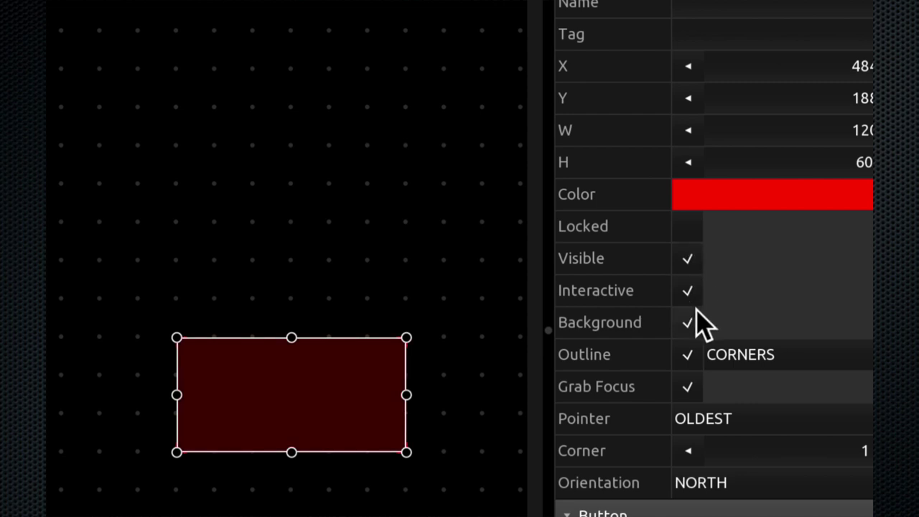
{"action": "scroll", "coordinate": [700, 323], "scroll_direction": "down", "scroll_amount": 5}
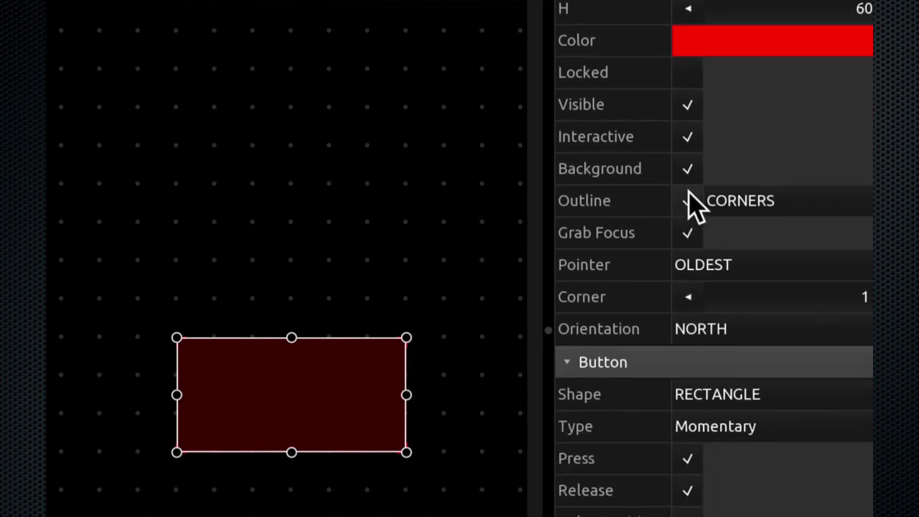
{"action": "left_click", "coordinate": [688, 171]}
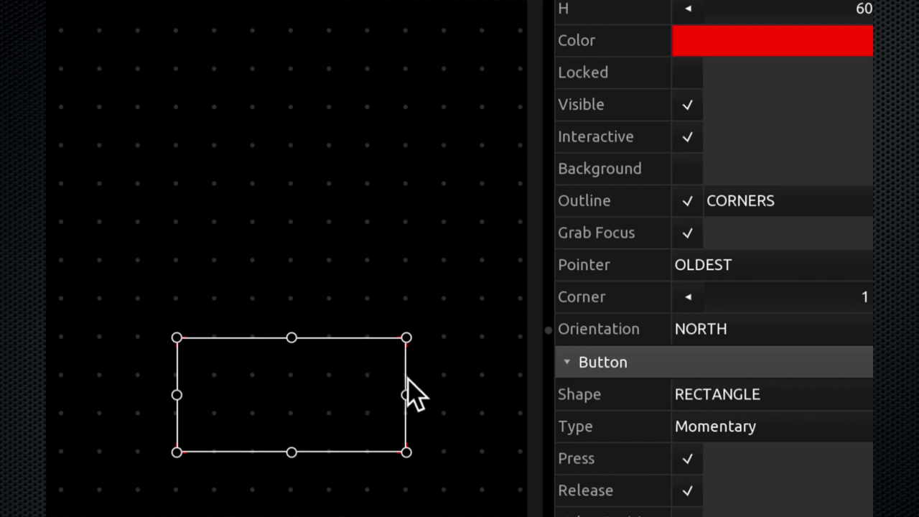
{"action": "left_click", "coordinate": [439, 400]}
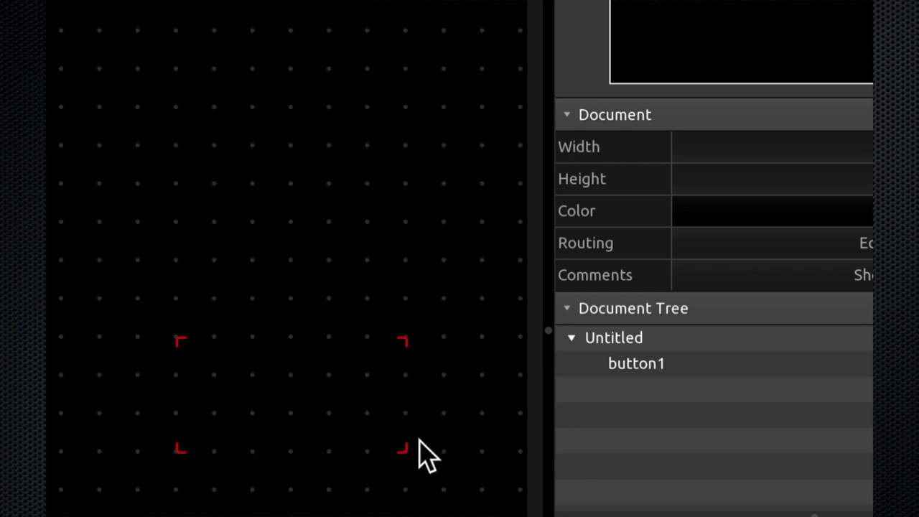
Enable grab focus on button1 and set its outline to FULL
{"action": "left_click", "coordinate": [367, 431]}
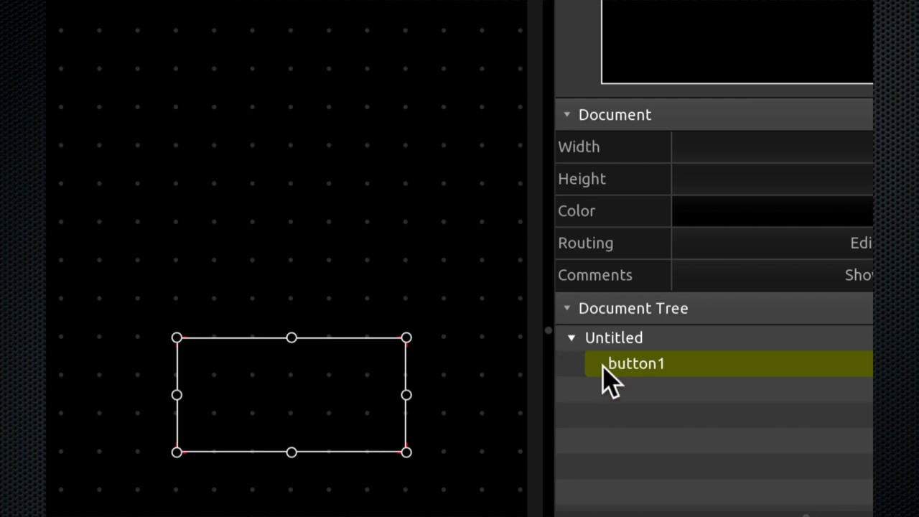
{"action": "scroll", "coordinate": [606, 376], "scroll_direction": "down", "scroll_amount": 10}
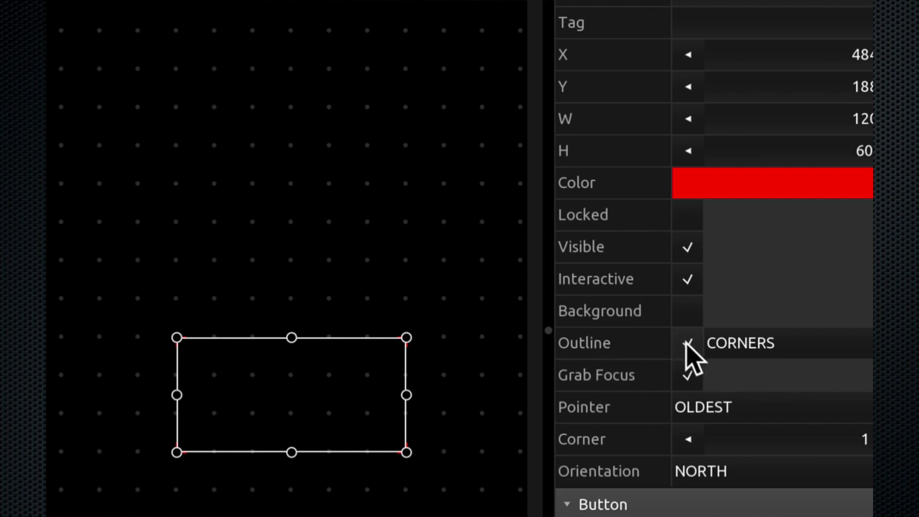
{"action": "left_click", "coordinate": [468, 404]}
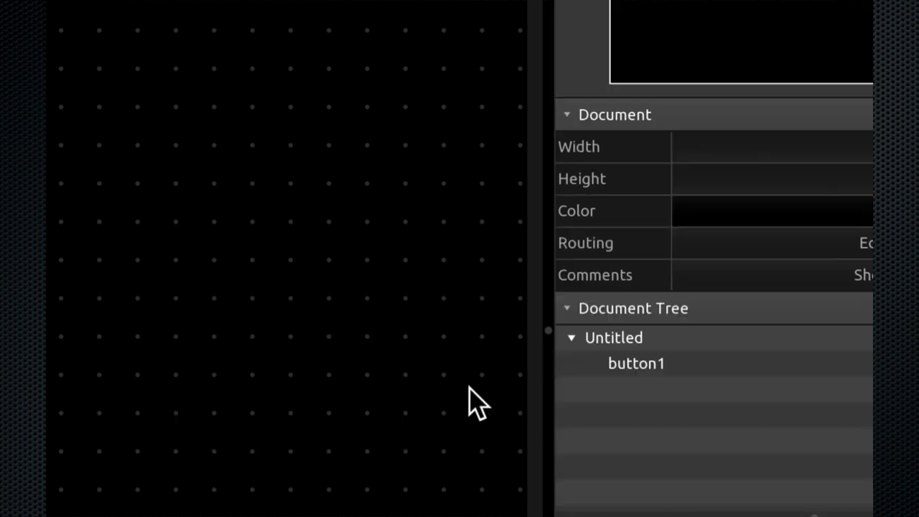
{"action": "left_click", "coordinate": [365, 397]}
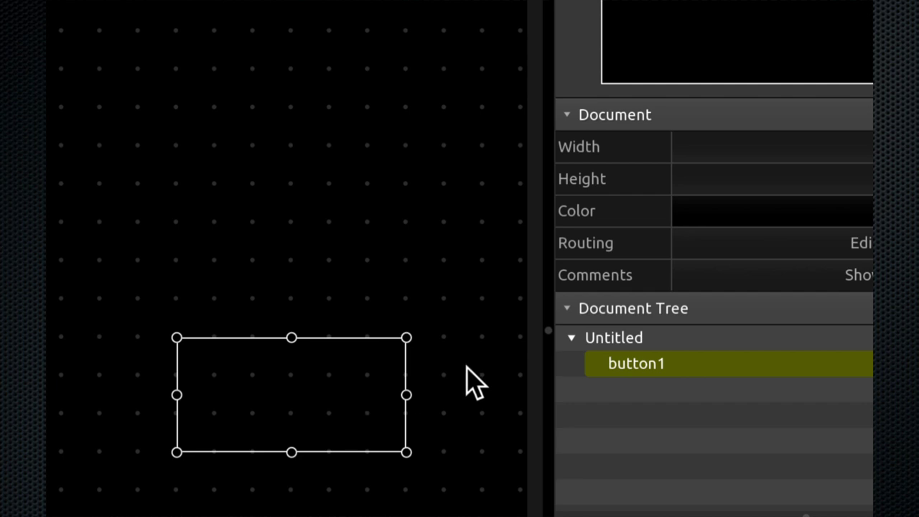
{"action": "left_click", "coordinate": [571, 356]}
{"action": "scroll", "coordinate": [578, 366], "scroll_direction": "up", "scroll_amount": 1}
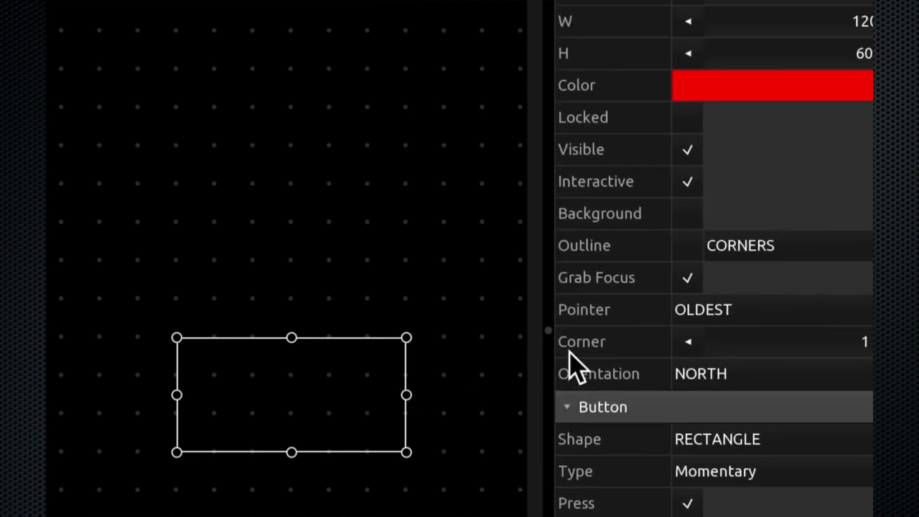
{"action": "left_click", "coordinate": [681, 277]}
{"action": "left_click", "coordinate": [685, 247]}
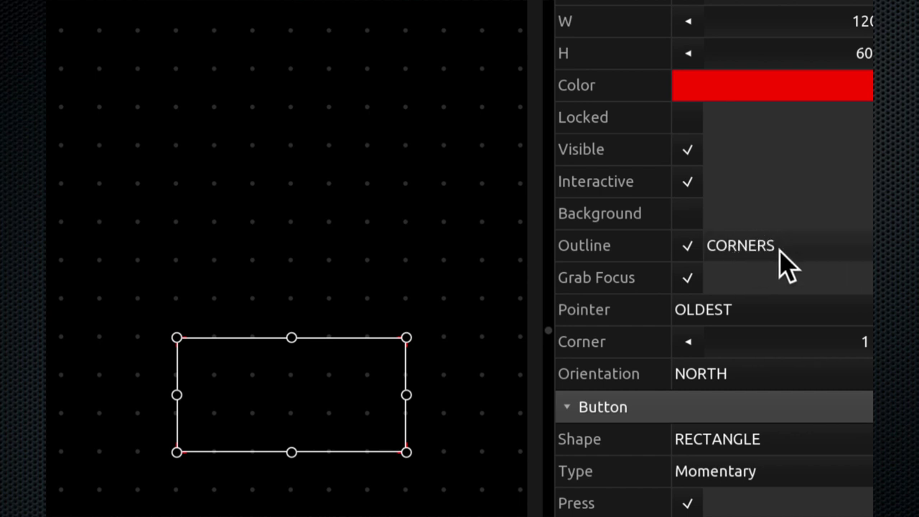
{"action": "left_click", "coordinate": [849, 248]}
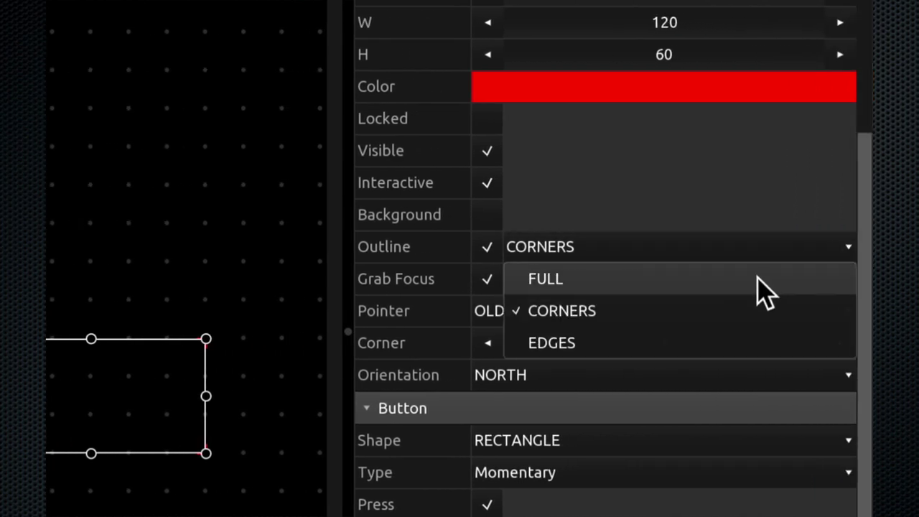
{"action": "left_click", "coordinate": [563, 287]}
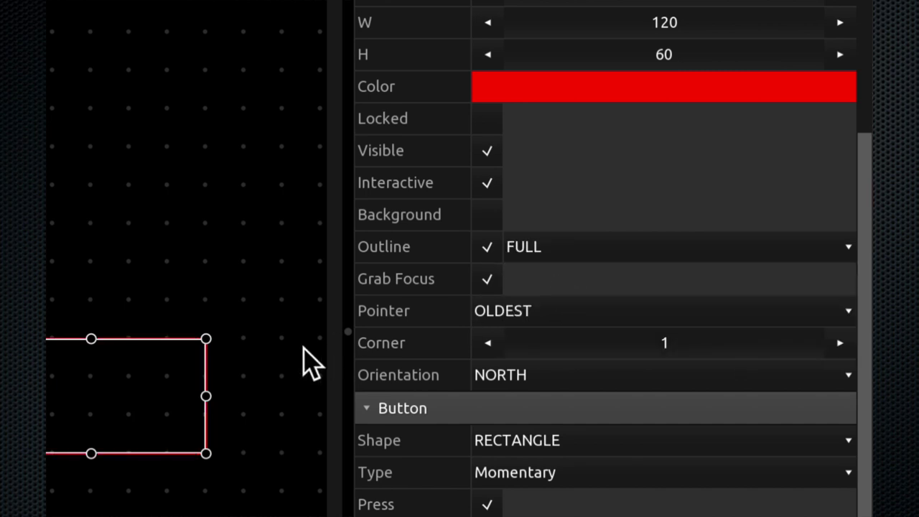
{"action": "left_click", "coordinate": [281, 368]}
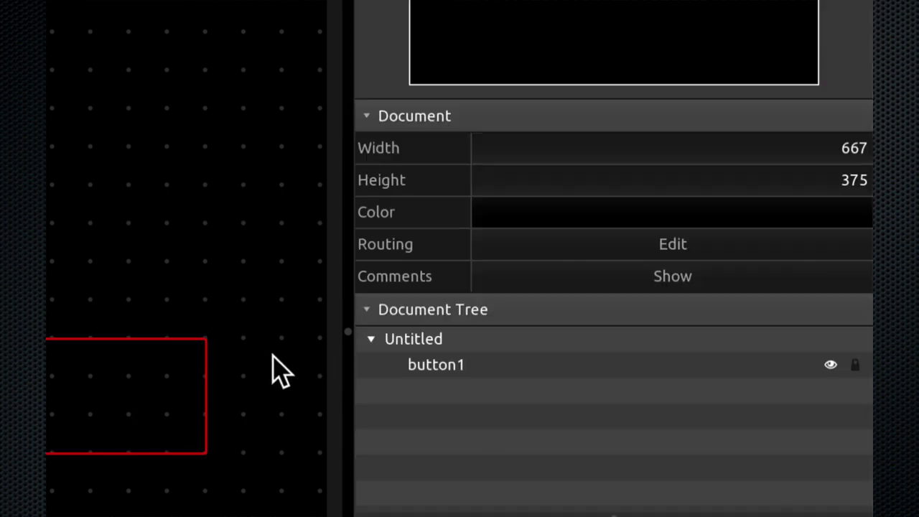
Move button1 further right and slightly up on the layout
{"action": "left_click", "coordinate": [187, 360]}
{"action": "left_click_drag", "start_coordinate": [187, 359], "coordinate": [266, 338]}
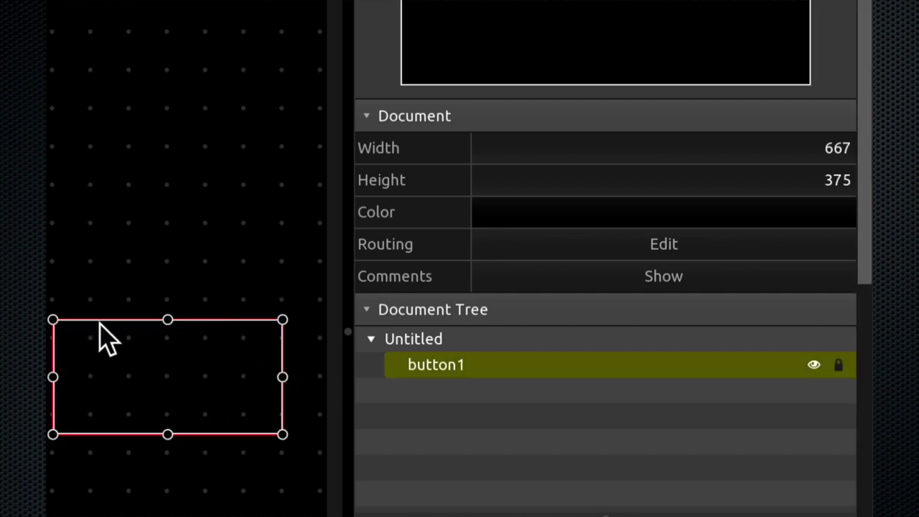
{"action": "left_click", "coordinate": [241, 296]}
Turn button1's background back on for a dark red fill
{"action": "left_click", "coordinate": [232, 359]}
{"action": "scroll", "coordinate": [546, 359], "scroll_direction": "down", "scroll_amount": 5}
{"action": "scroll", "coordinate": [543, 359], "scroll_direction": "up", "scroll_amount": 5}
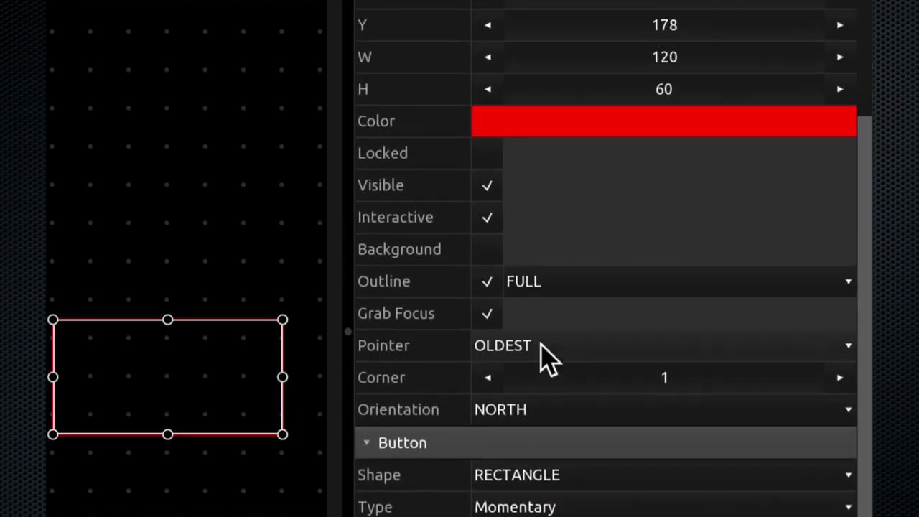
{"action": "scroll", "coordinate": [539, 352], "scroll_direction": "down", "scroll_amount": 1}
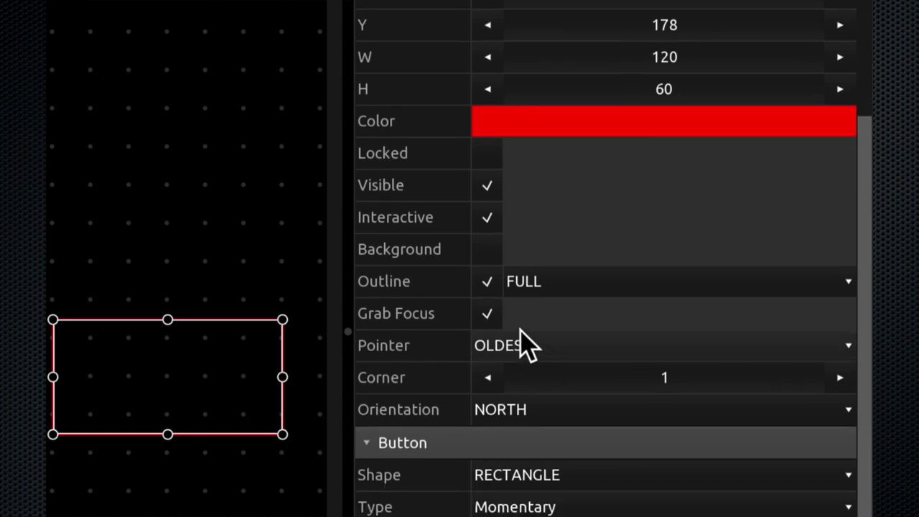
{"action": "left_click", "coordinate": [488, 258]}
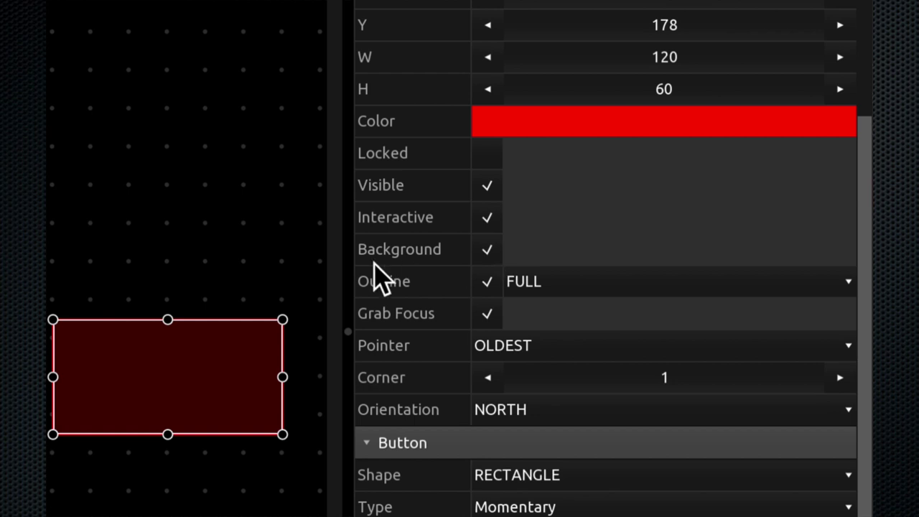
{"action": "scroll", "coordinate": [416, 349], "scroll_direction": "down", "scroll_amount": 2}
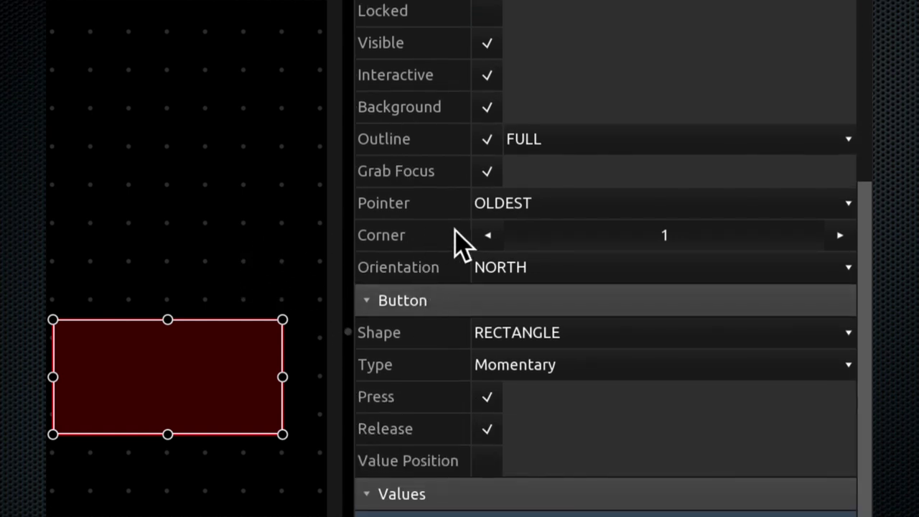
{"action": "left_click", "coordinate": [269, 301]}
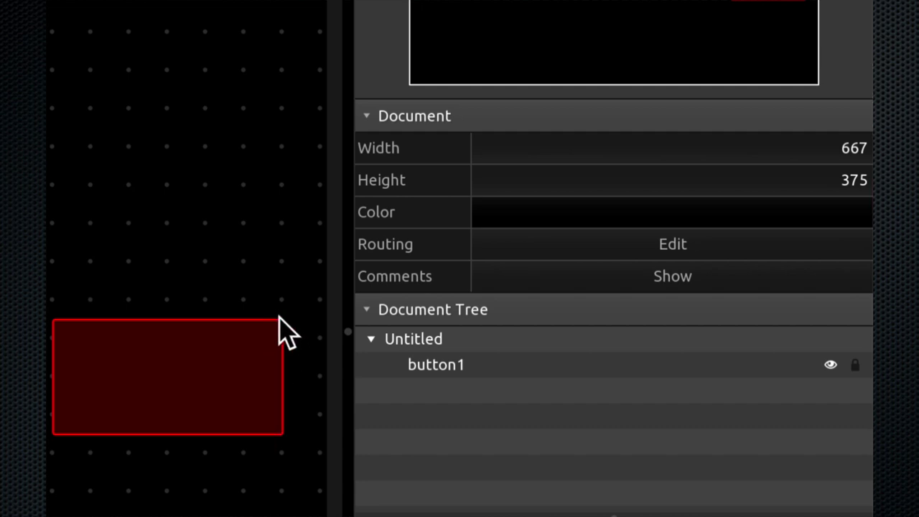
Raise button1's Corner value from 1 to 5
{"action": "left_click", "coordinate": [265, 342]}
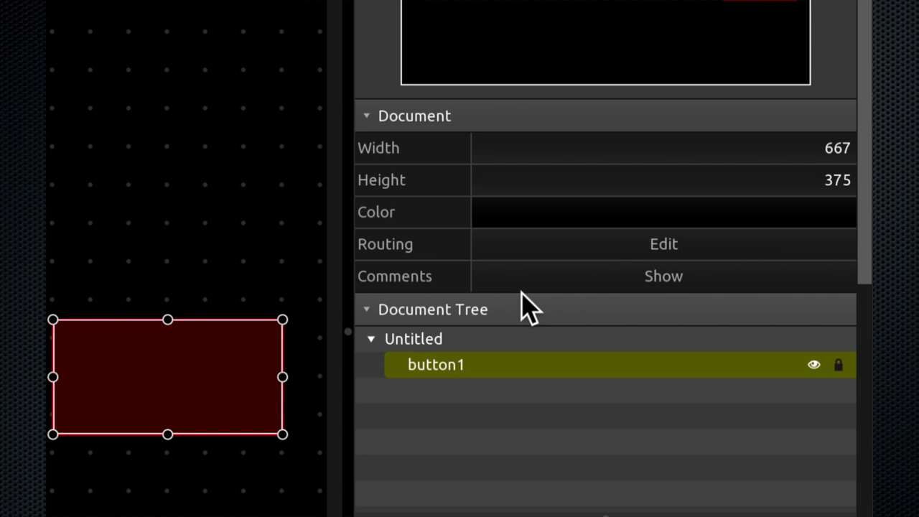
{"action": "scroll", "coordinate": [523, 308], "scroll_direction": "down", "scroll_amount": 10}
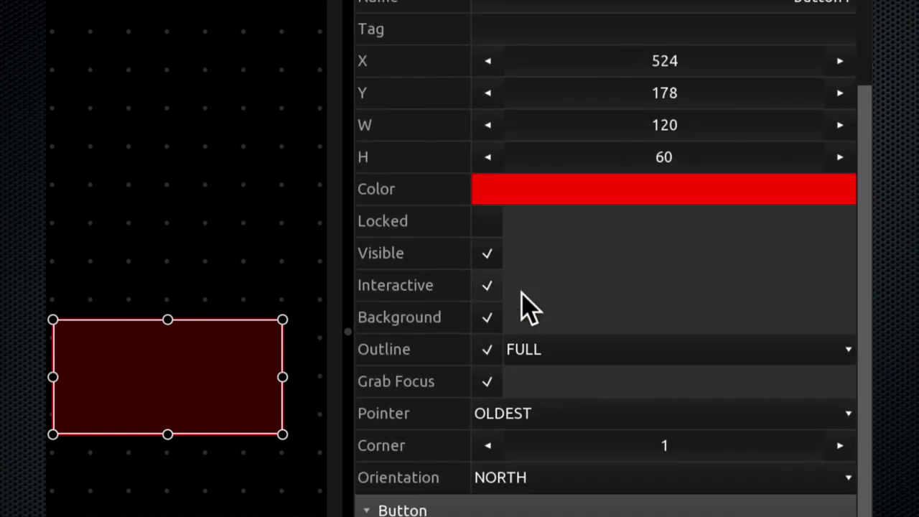
{"action": "scroll", "coordinate": [488, 375], "scroll_direction": "down", "scroll_amount": 7}
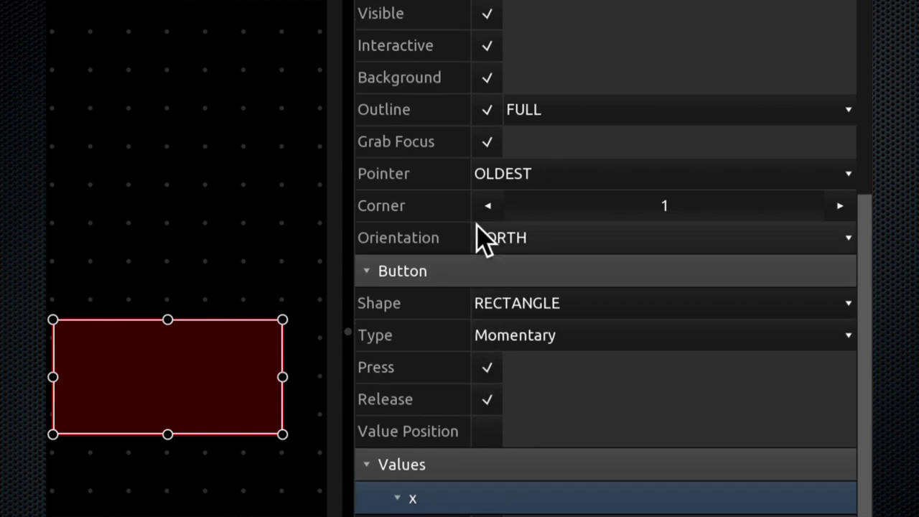
{"action": "left_click", "coordinate": [839, 206]}
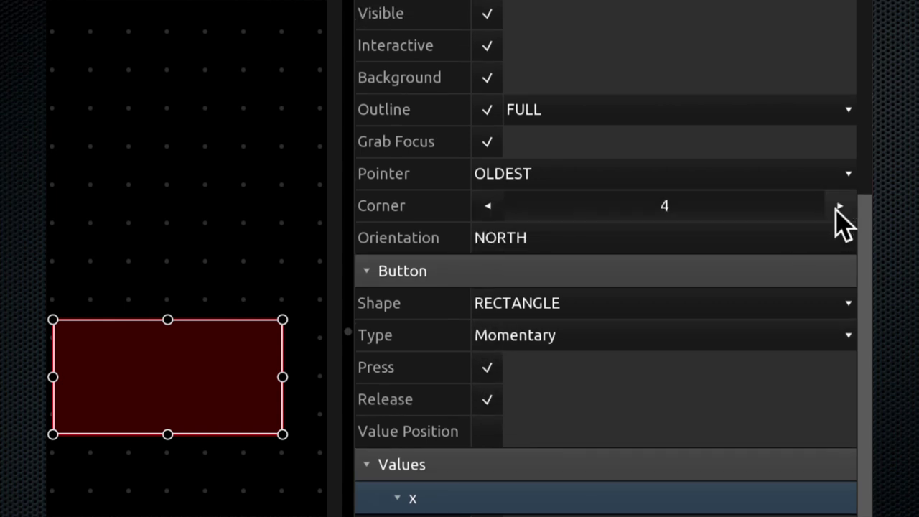
{"action": "left_click", "coordinate": [268, 260]}
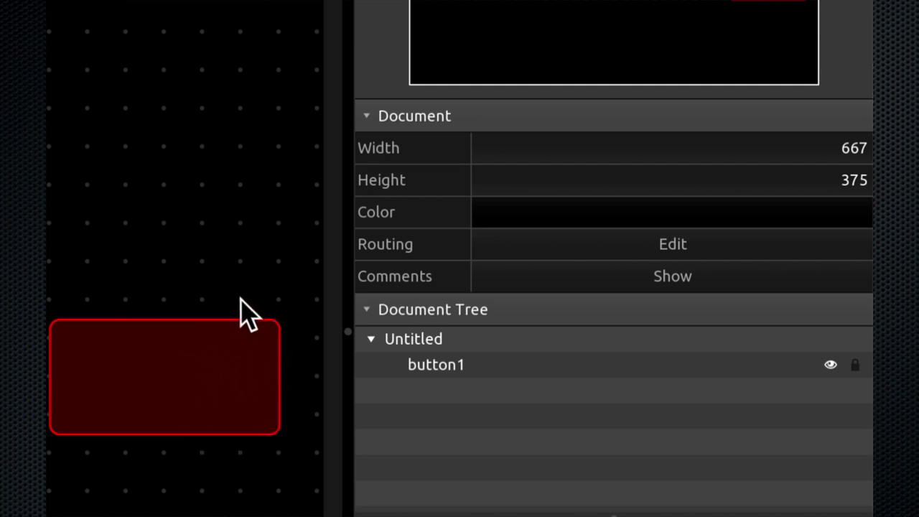
Recolour button1 green (31C300FF) and nudge it slightly lower
{"action": "left_click", "coordinate": [241, 391]}
{"action": "scroll", "coordinate": [402, 396], "scroll_direction": "down", "scroll_amount": 5}
{"action": "scroll", "coordinate": [402, 395], "scroll_direction": "up", "scroll_amount": 1}
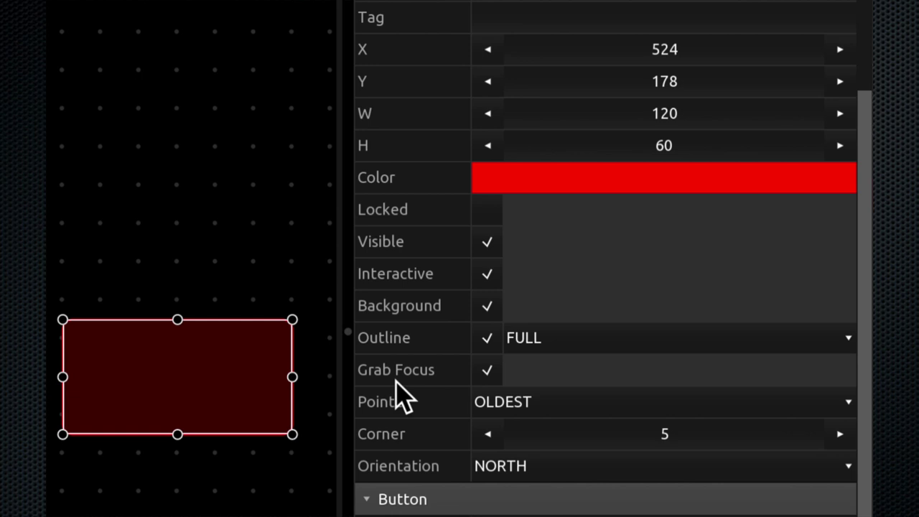
{"action": "left_click", "coordinate": [531, 180]}
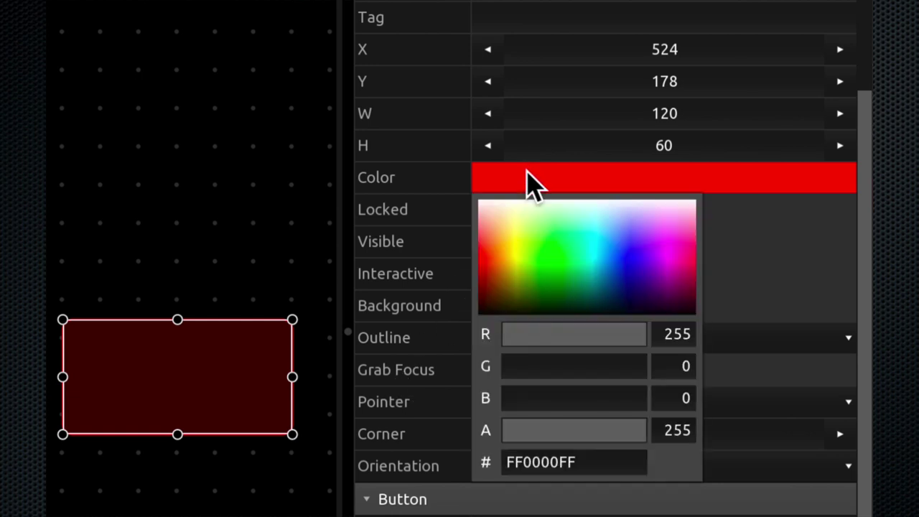
{"action": "left_click", "coordinate": [544, 270]}
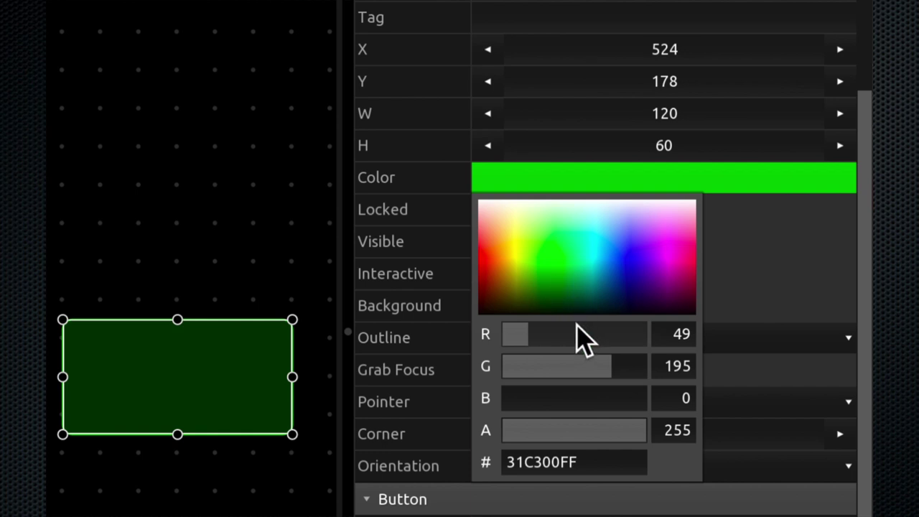
{"action": "left_click", "coordinate": [731, 284]}
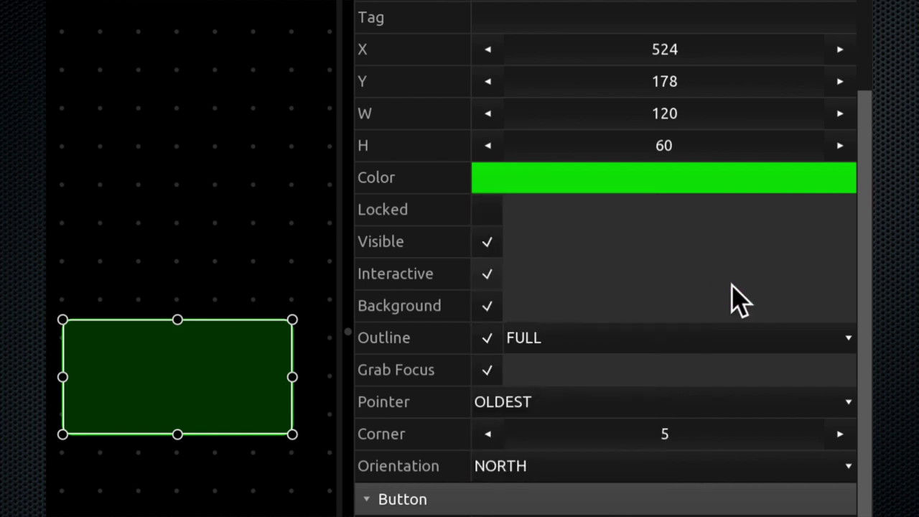
{"action": "left_click", "coordinate": [254, 298]}
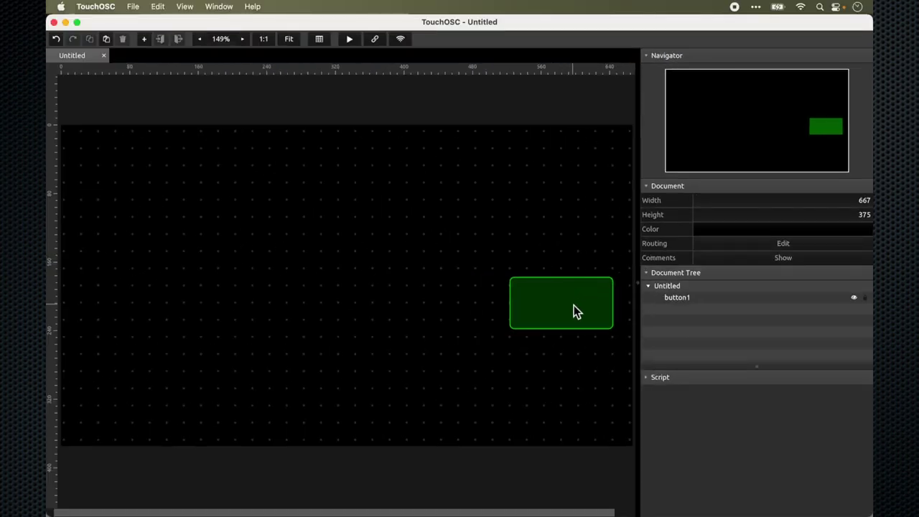
{"action": "mouse_move", "coordinate": [574, 305]}
{"action": "left_mouse_down"}
{"action": "mouse_move", "coordinate": [563, 303]}
{"action": "mouse_move", "coordinate": [570, 316]}
{"action": "left_mouse_up"}
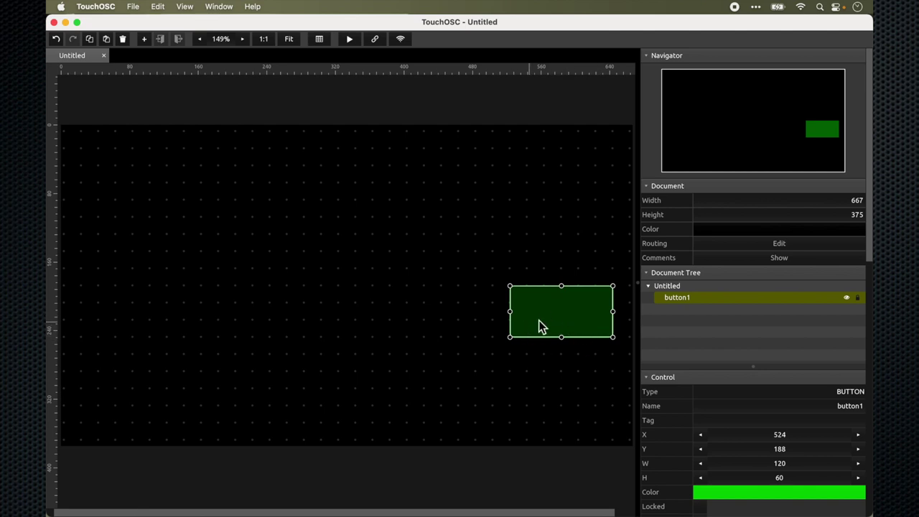
Create a label, place it on the green button, and nudge it down
{"action": "right_click", "coordinate": [563, 248]}
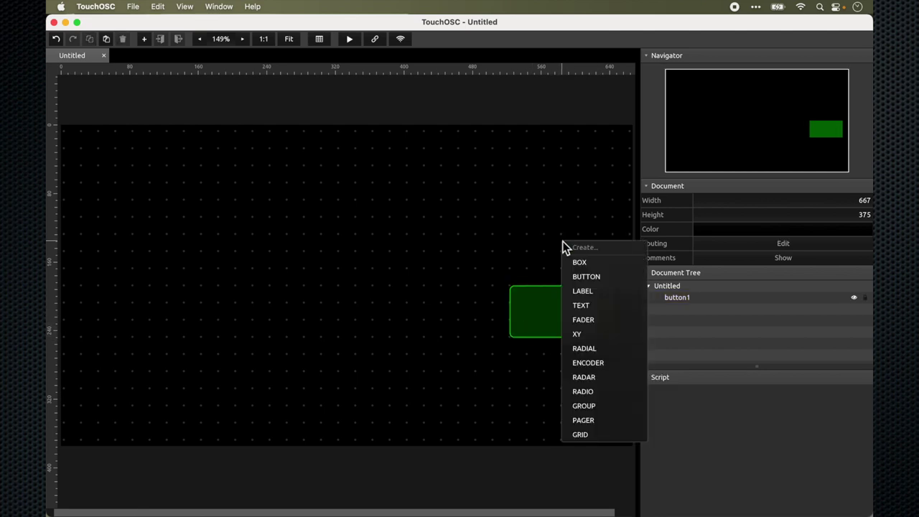
{"action": "left_click", "coordinate": [606, 293]}
{"action": "left_click_drag", "start_coordinate": [616, 253], "coordinate": [607, 326]}
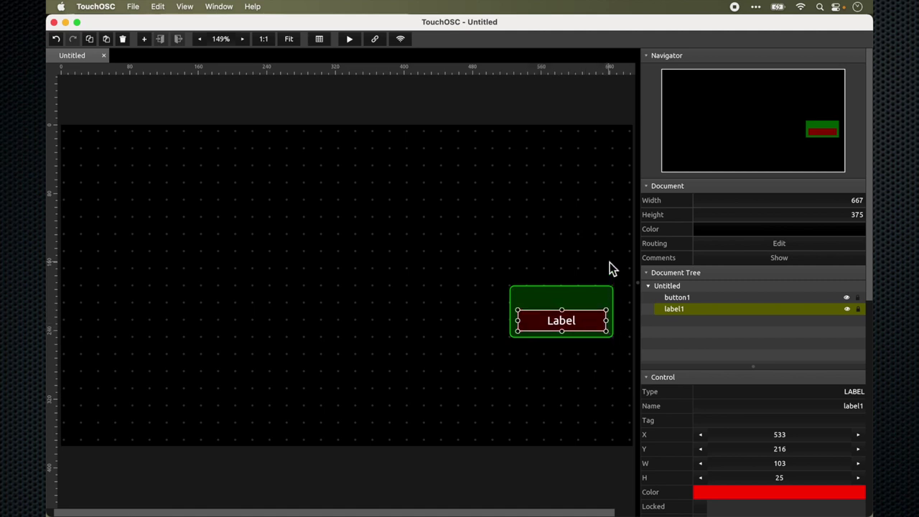
{"action": "left_click", "coordinate": [609, 263]}
{"action": "left_click", "coordinate": [585, 321]}
{"action": "key", "text": "Down"}
{"action": "key", "text": "Down"}
{"action": "key", "text": "Down"}
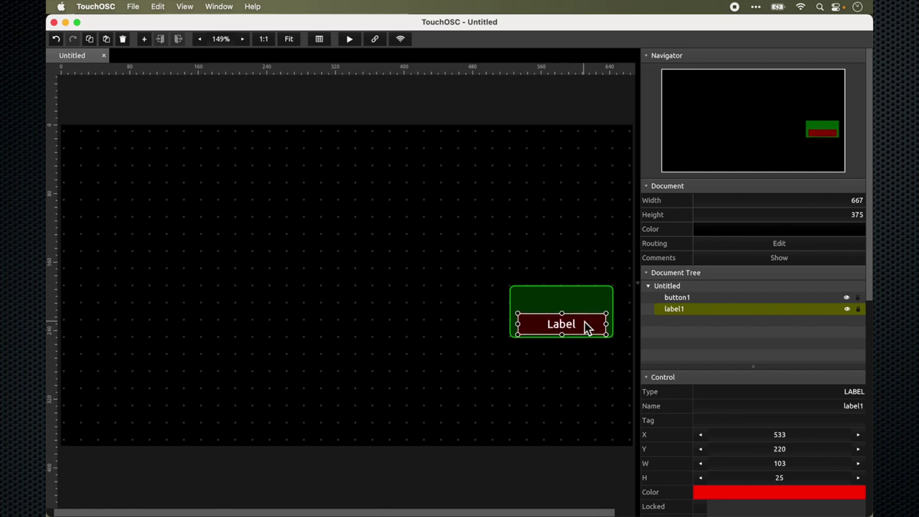
{"action": "left_click", "coordinate": [578, 369]}
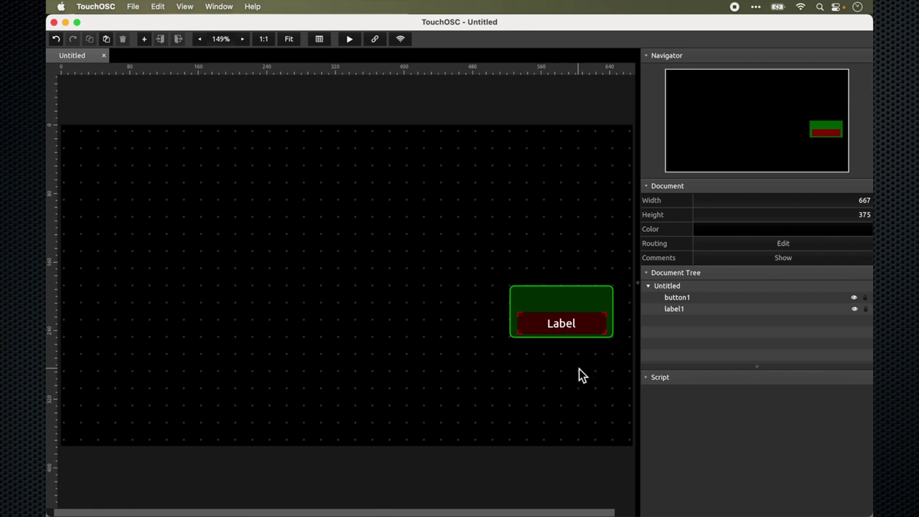
Turn off the label's background and outline
{"action": "left_click", "coordinate": [584, 324]}
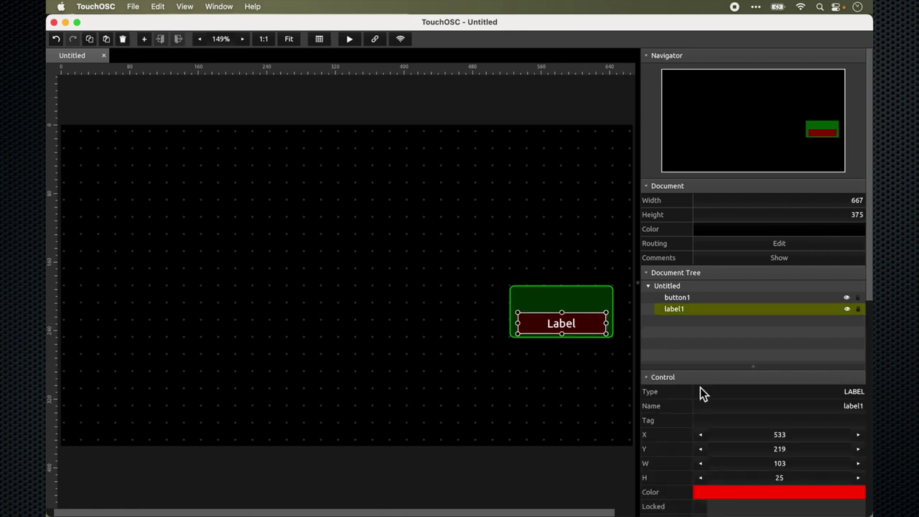
{"action": "scroll", "coordinate": [700, 391], "scroll_direction": "down", "scroll_amount": 5}
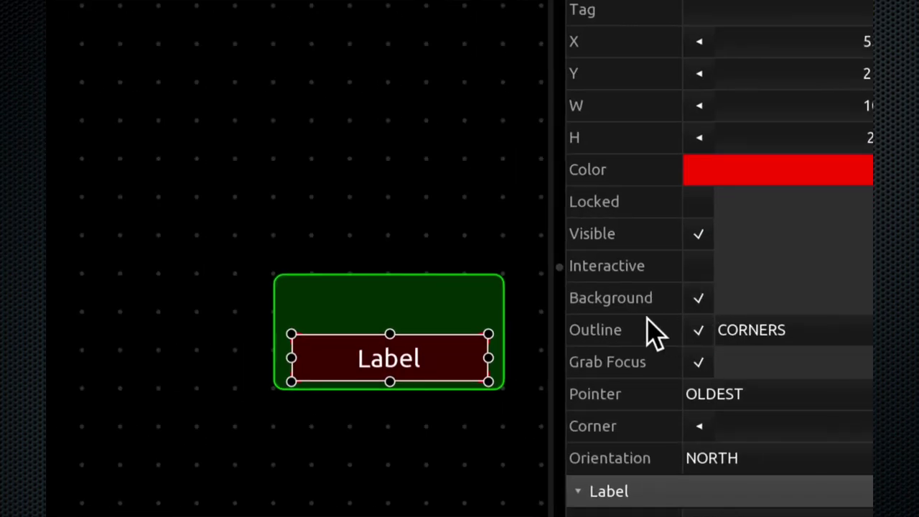
{"action": "left_click", "coordinate": [700, 298]}
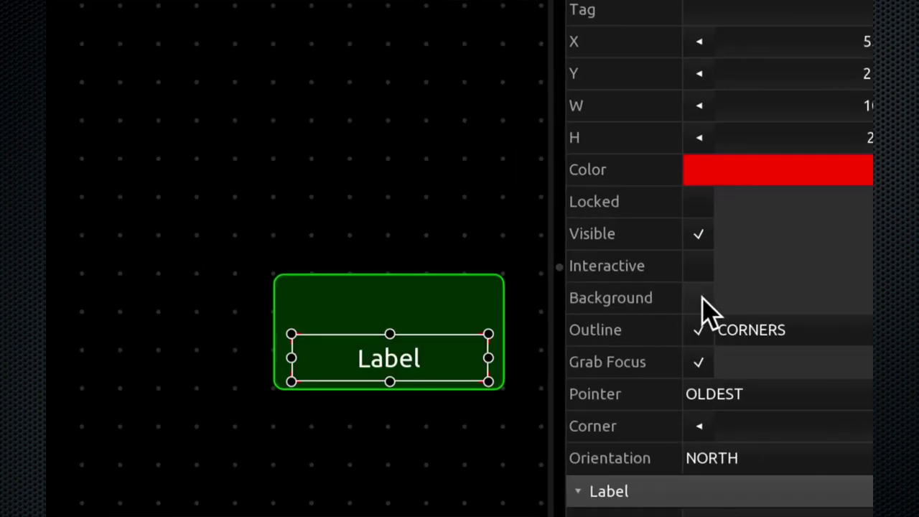
{"action": "left_click", "coordinate": [700, 330]}
{"action": "left_click", "coordinate": [524, 373]}
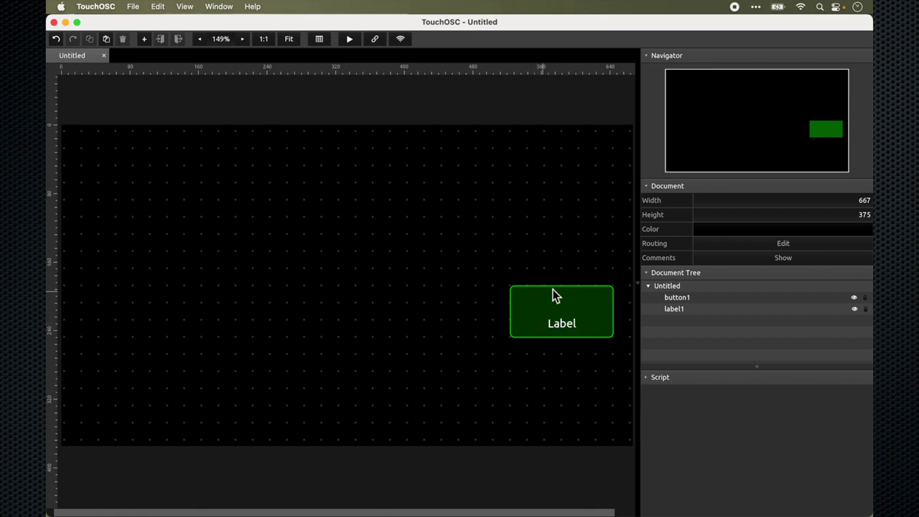
Change label1's default text from 'Label' to 'Camera 1'
{"action": "left_click", "coordinate": [565, 327]}
{"action": "scroll", "coordinate": [700, 402], "scroll_direction": "down", "scroll_amount": 10}
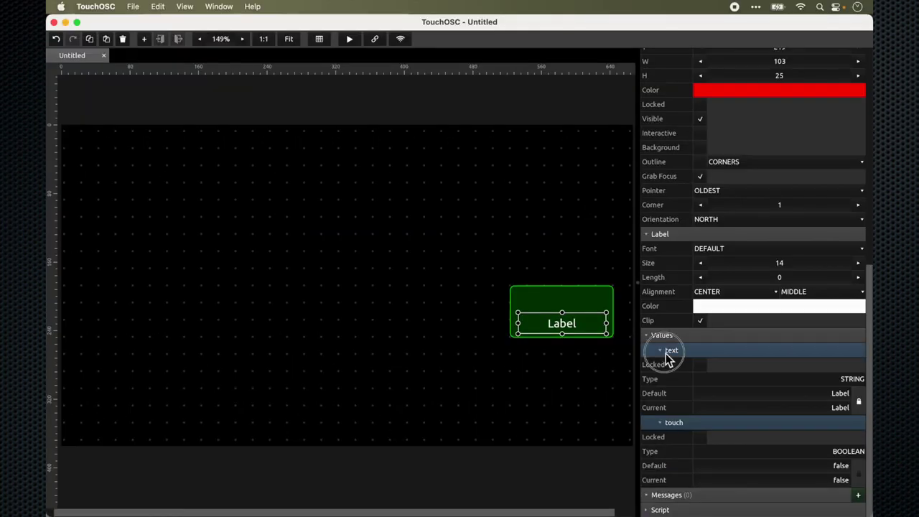
{"action": "left_click", "coordinate": [667, 352]}
{"action": "left_click", "coordinate": [660, 410]}
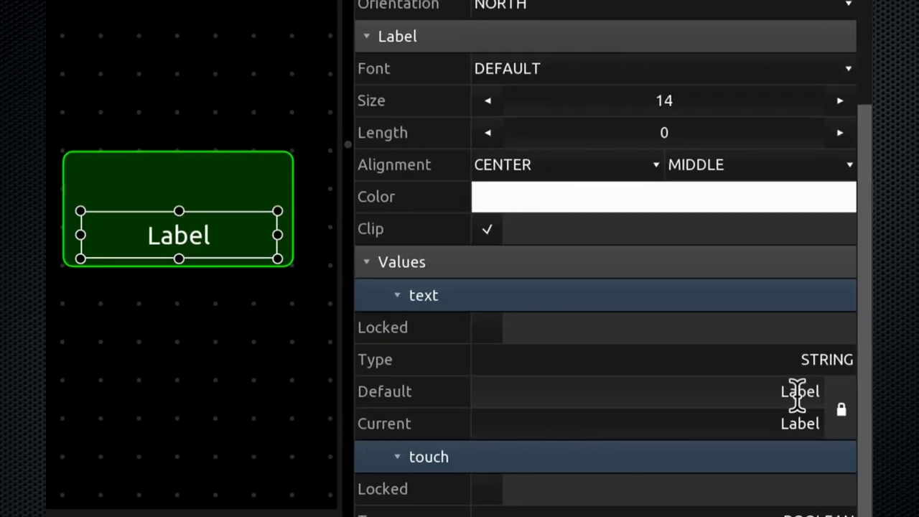
{"action": "double_click", "coordinate": [801, 393]}
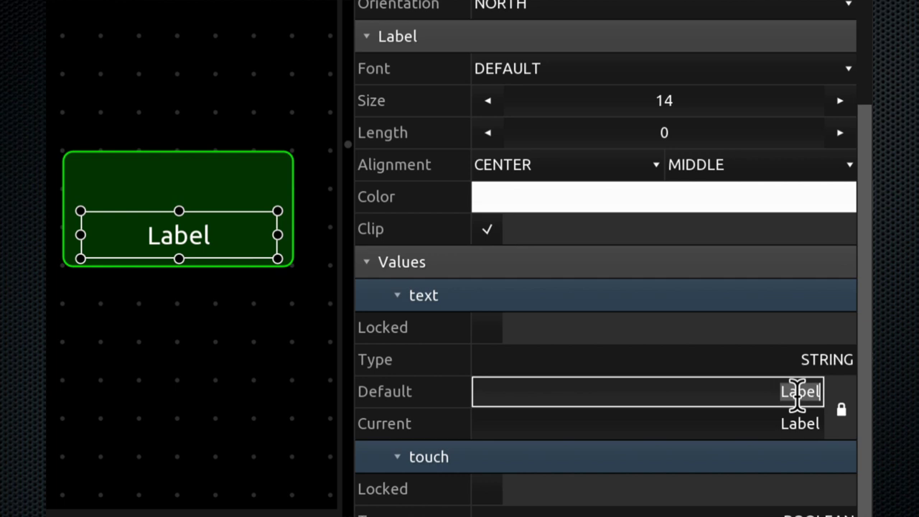
{"action": "type", "text": "Camera"}
{"action": "key", "text": "BackSpace"}
{"action": "key", "text": "BackSpace"}
{"action": "type", "text": "ra 1"}
{"action": "key", "text": "Return"}
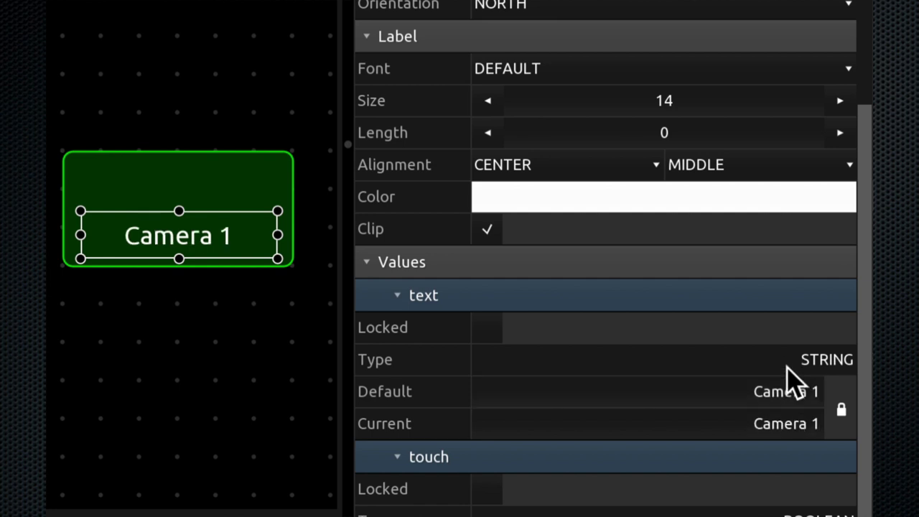
{"action": "left_click", "coordinate": [262, 363]}
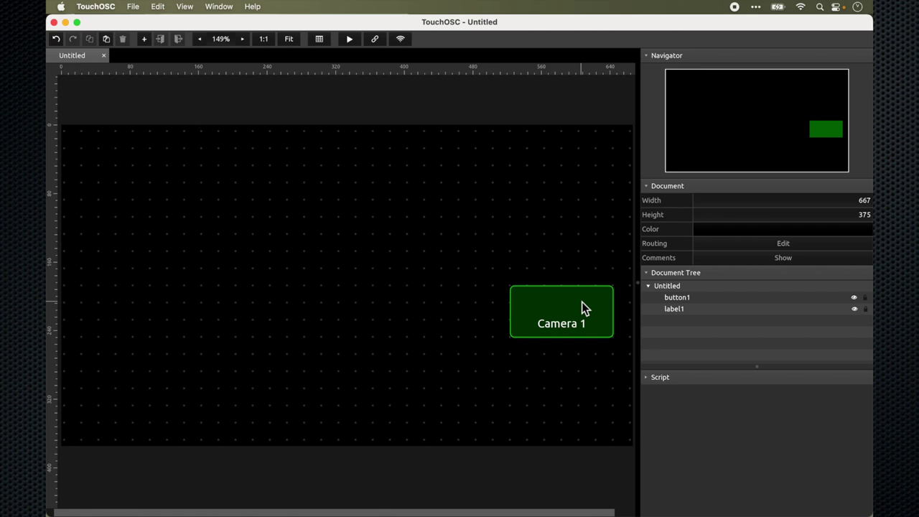
Delete button1's MIDI CONTROLCHANGE message, keeping the OSC /button1 message
{"action": "left_click", "coordinate": [583, 307]}
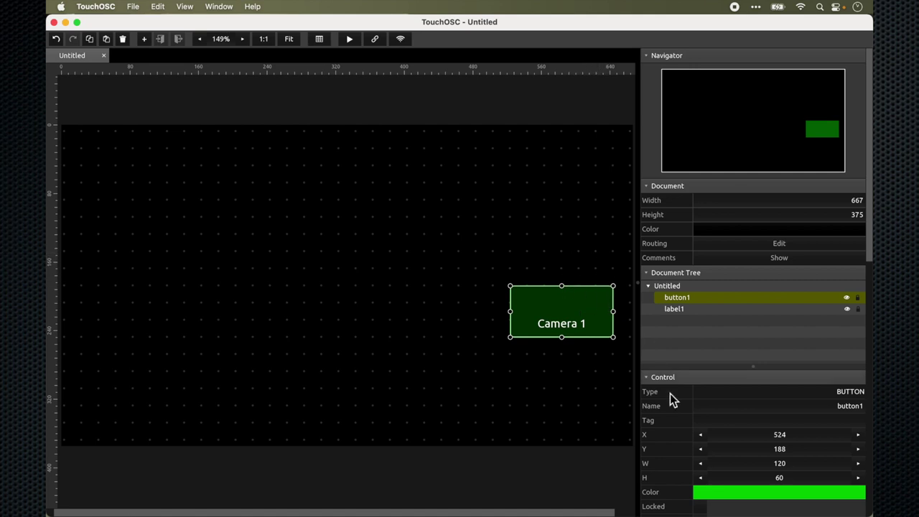
{"action": "scroll", "coordinate": [678, 412], "scroll_direction": "down", "scroll_amount": 10}
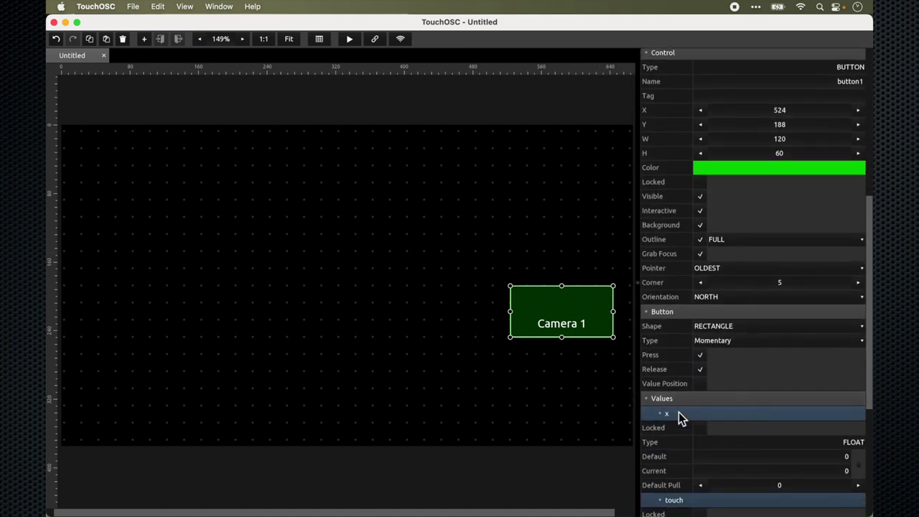
{"action": "scroll", "coordinate": [678, 412], "scroll_direction": "down", "scroll_amount": 10}
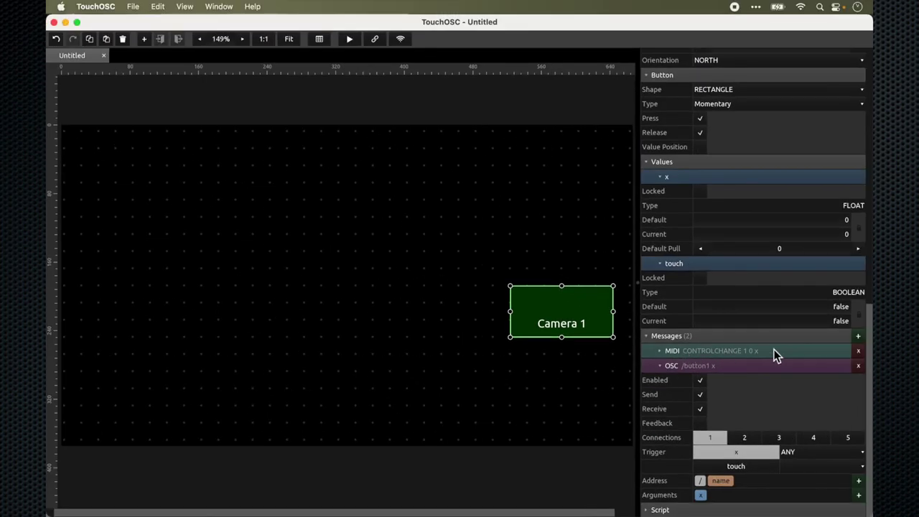
{"action": "left_click", "coordinate": [858, 352]}
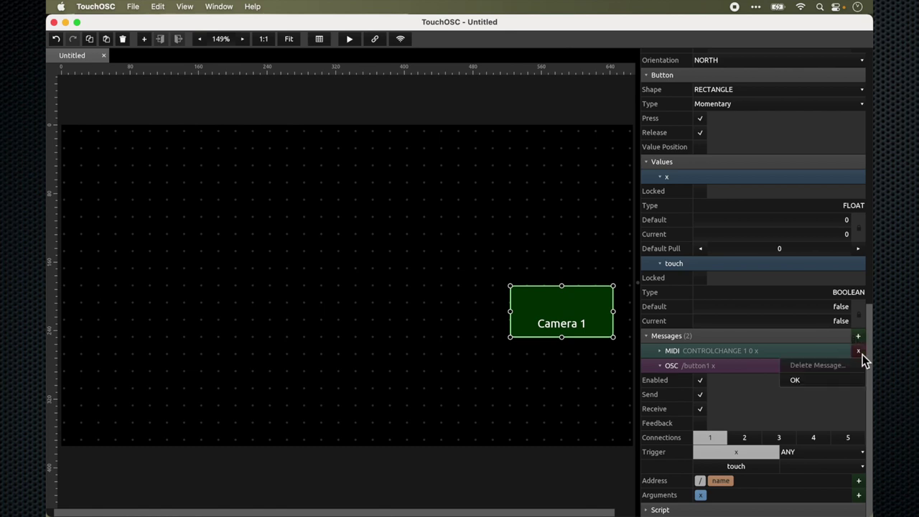
{"action": "left_click", "coordinate": [823, 384]}
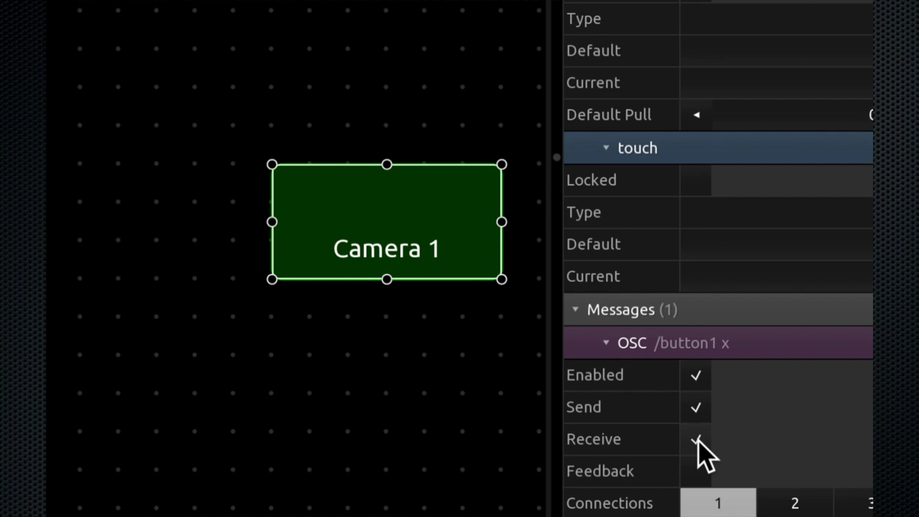
Change the /button1 message's trigger condition from ANY to RISE
{"action": "scroll", "coordinate": [700, 453], "scroll_direction": "up", "scroll_amount": 2}
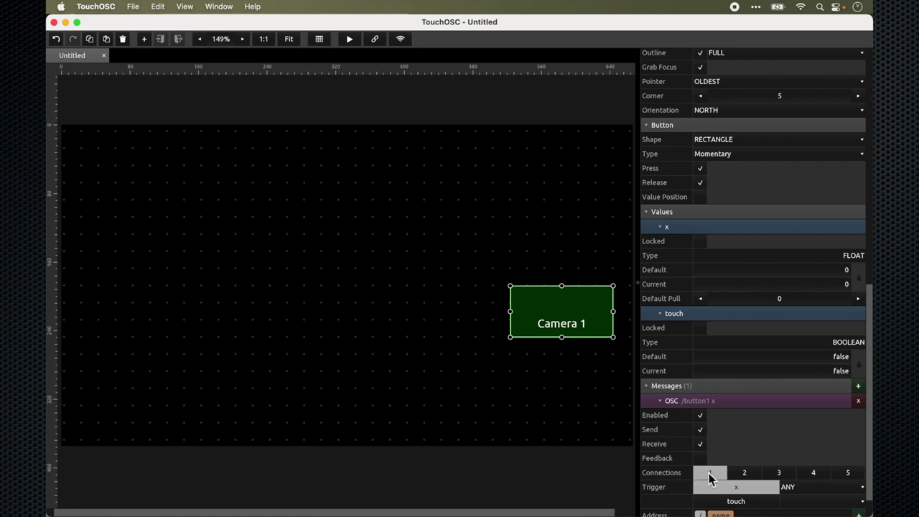
{"action": "scroll", "coordinate": [725, 496], "scroll_direction": "down", "scroll_amount": 2}
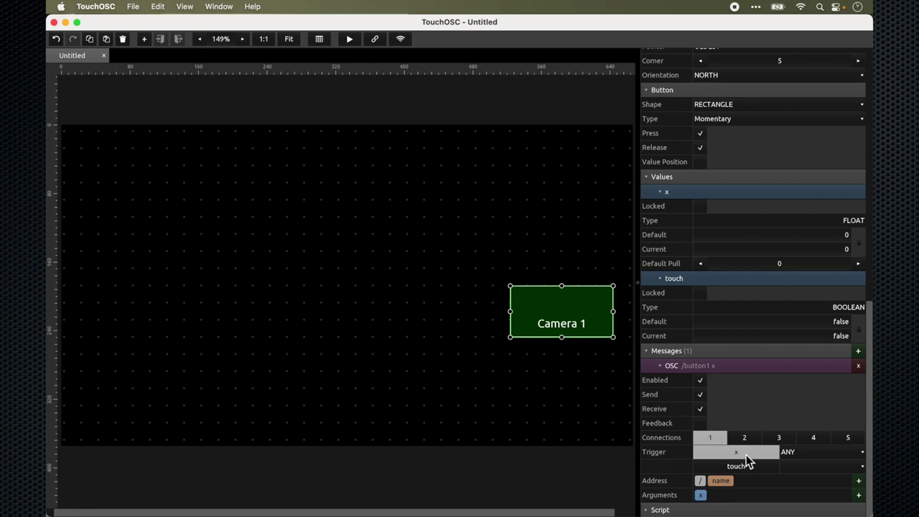
{"action": "left_click", "coordinate": [814, 456]}
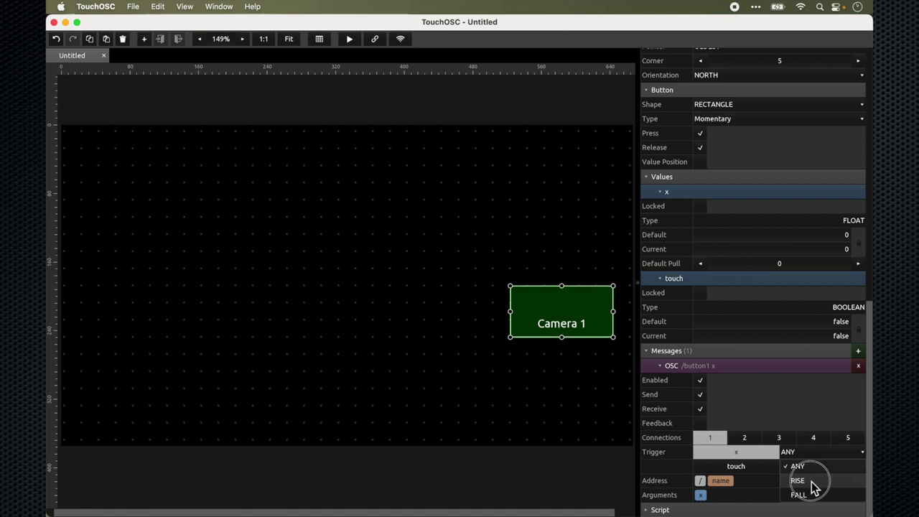
{"action": "left_click", "coordinate": [799, 480]}
{"action": "scroll", "coordinate": [805, 487], "scroll_direction": "up", "scroll_amount": 1}
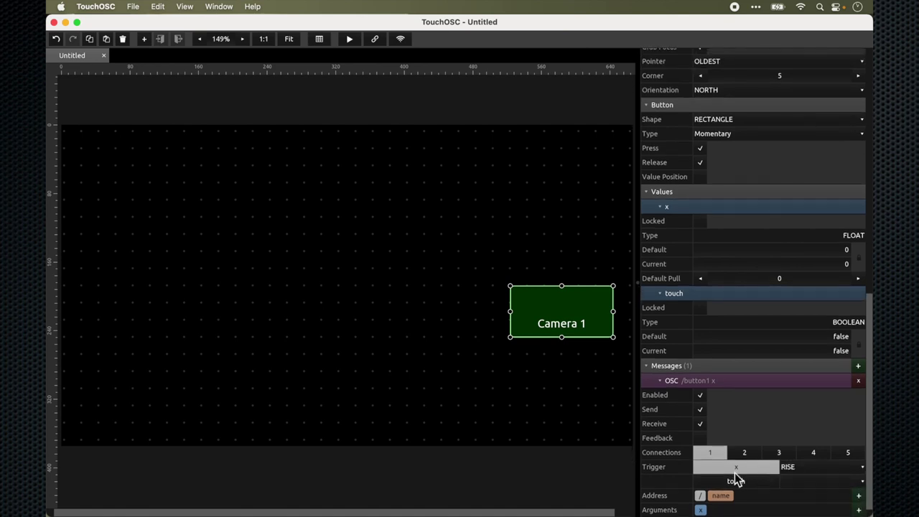
{"action": "scroll", "coordinate": [729, 479], "scroll_direction": "down", "scroll_amount": 1}
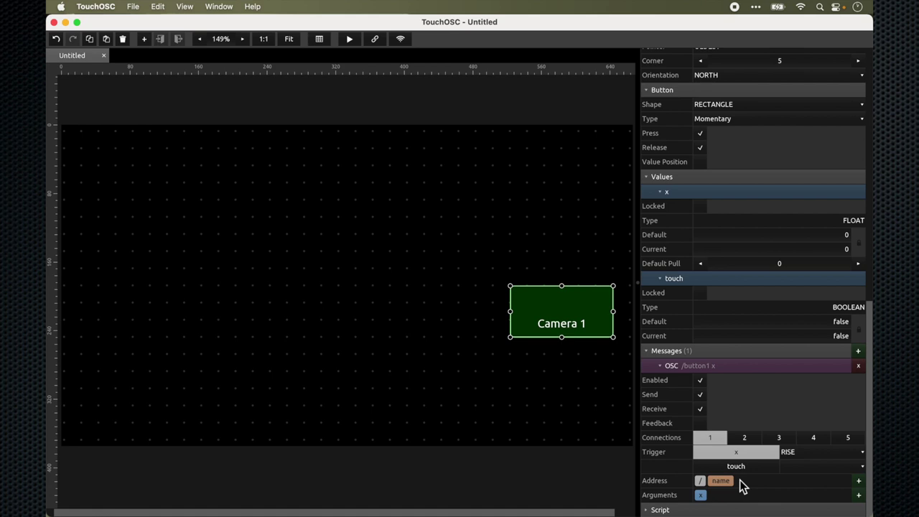
Replace the /button1 address parts with the single constant /atem/program/1
{"action": "left_click", "coordinate": [720, 480]}
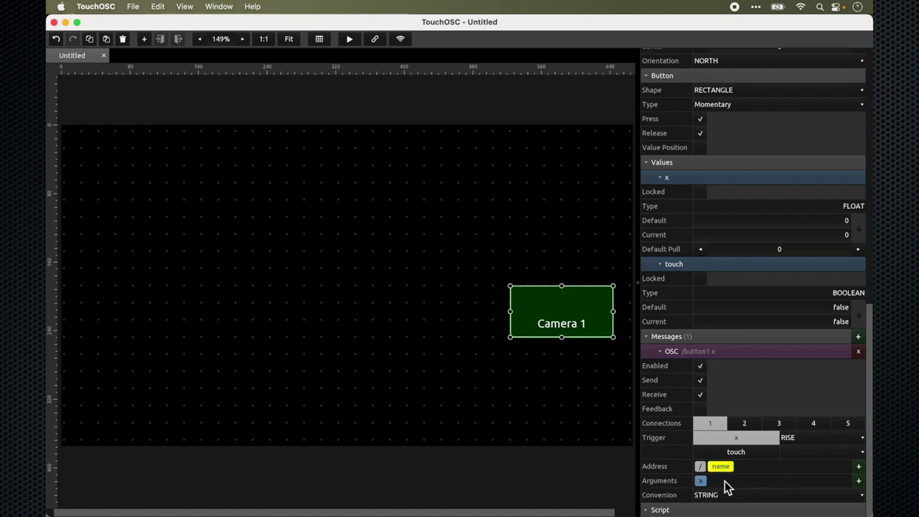
{"action": "key", "text": "BackSpace"}
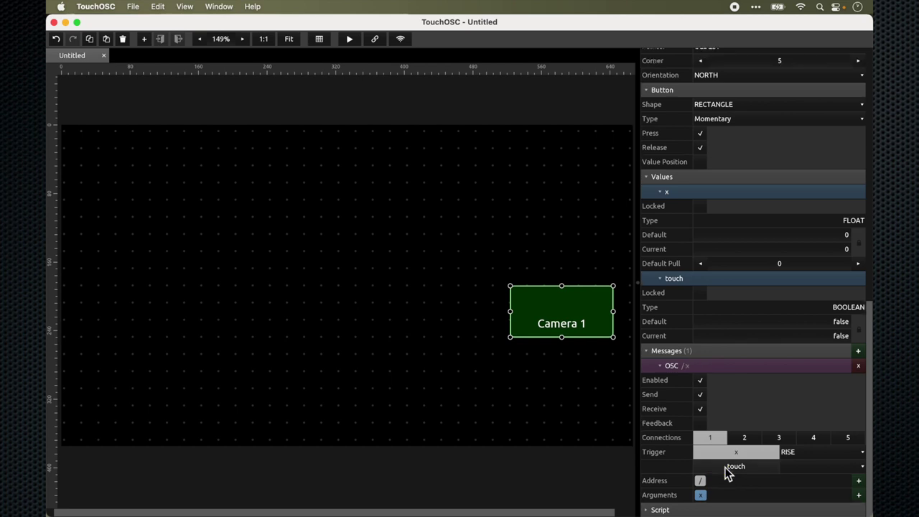
{"action": "left_click", "coordinate": [701, 481]}
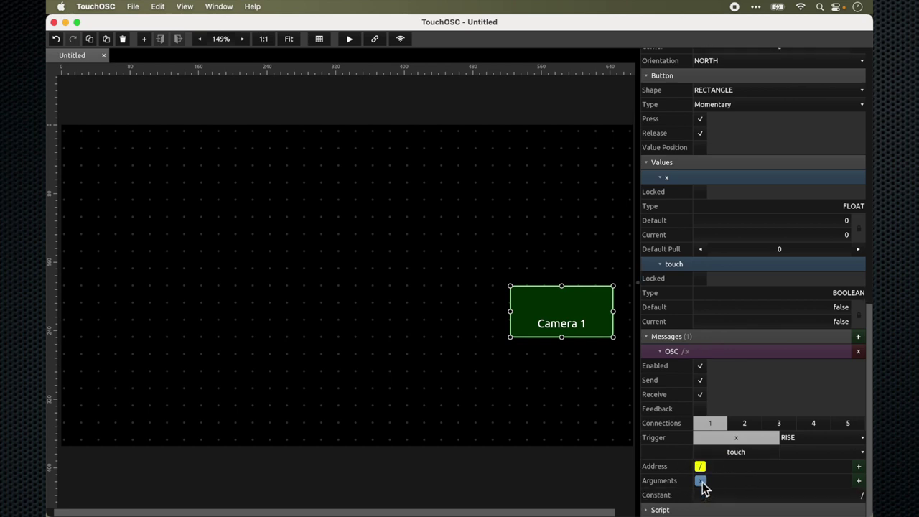
{"action": "left_click", "coordinate": [864, 494]}
{"action": "type", "text": "/atem/progr"}
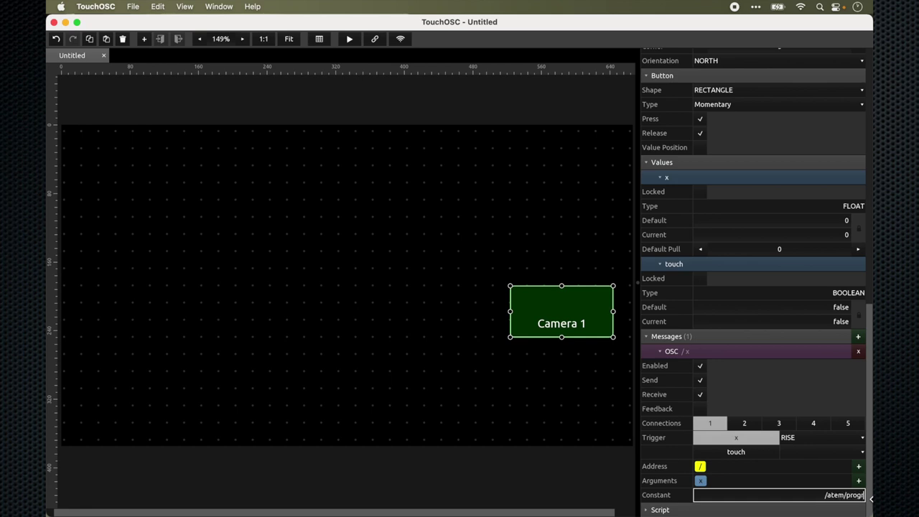
{"action": "type", "text": "am/1"}
{"action": "left_click", "coordinate": [624, 323]}
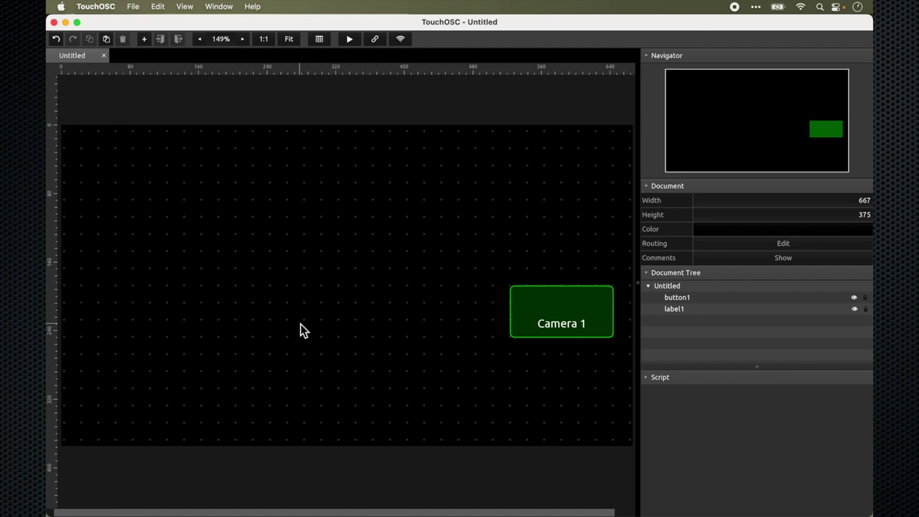
{"action": "key", "text": "ctrl+Up"}
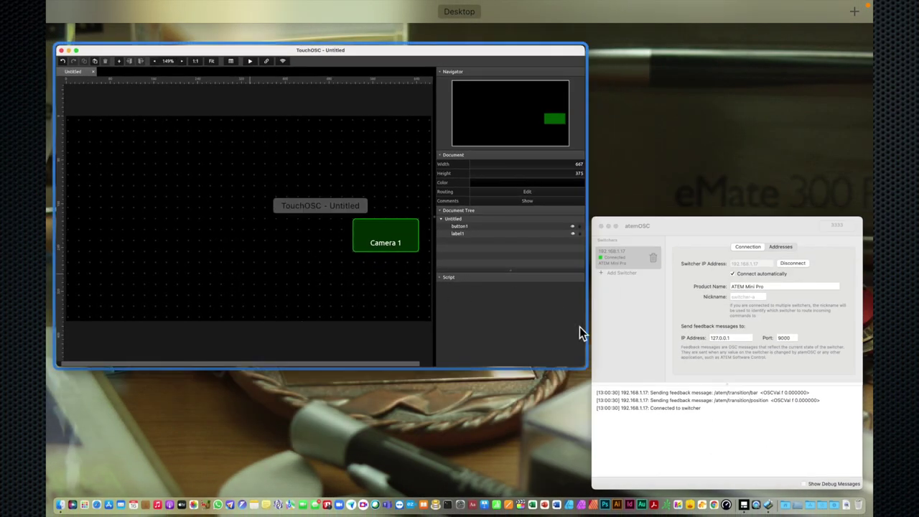
{"action": "left_click", "coordinate": [638, 344]}
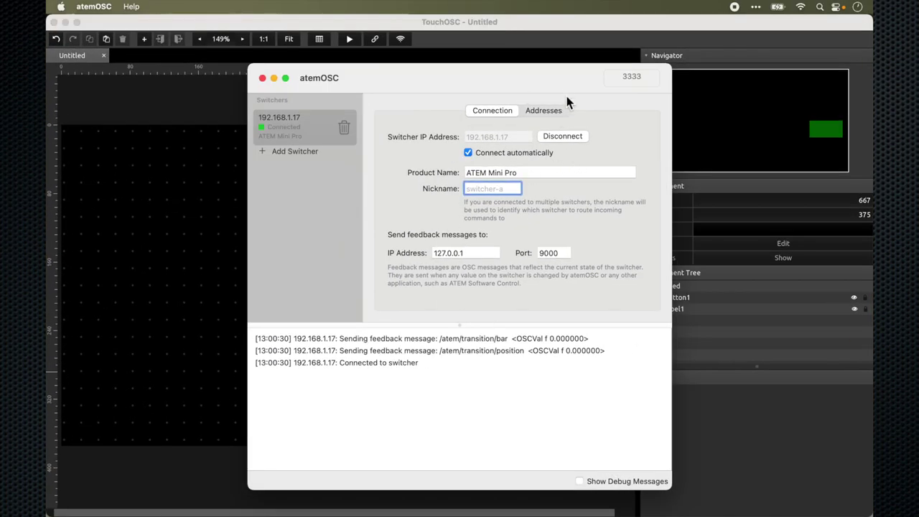
{"action": "left_click", "coordinate": [552, 115]}
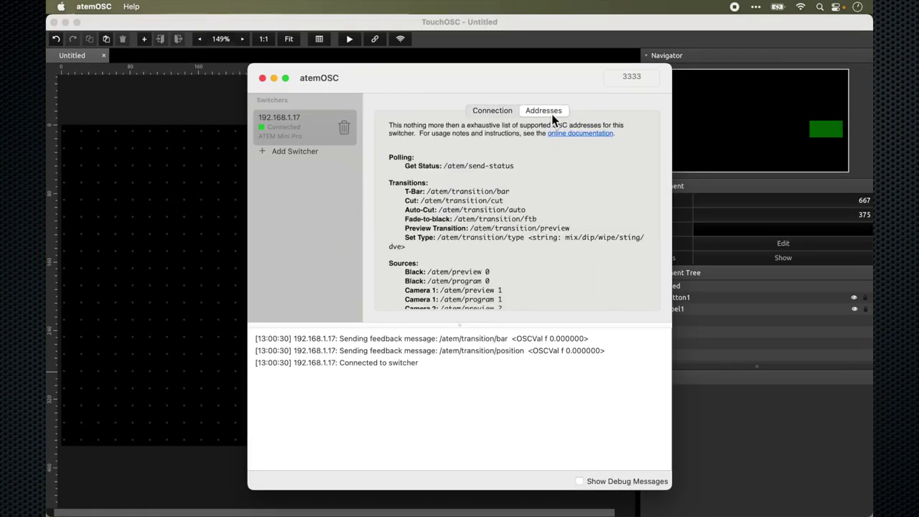
{"action": "scroll", "coordinate": [546, 238], "scroll_direction": "down", "scroll_amount": 3}
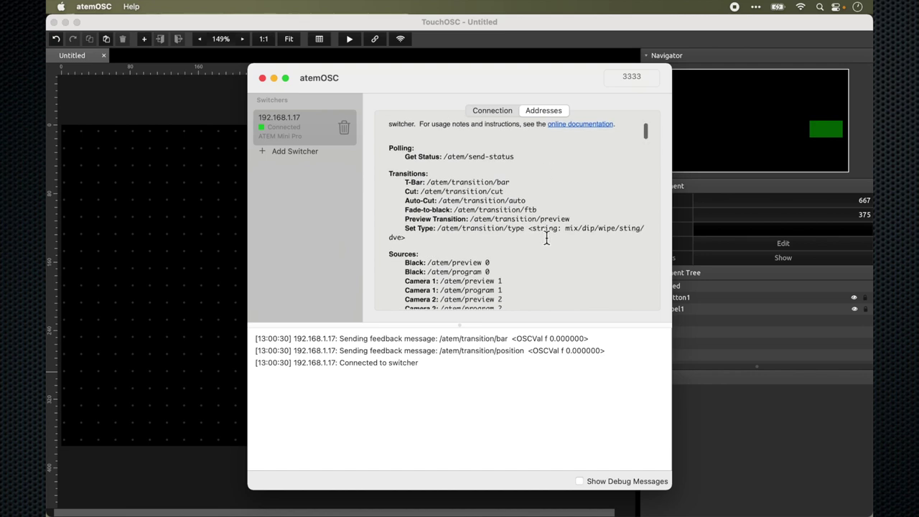
{"action": "scroll", "coordinate": [546, 237], "scroll_direction": "down", "scroll_amount": 14}
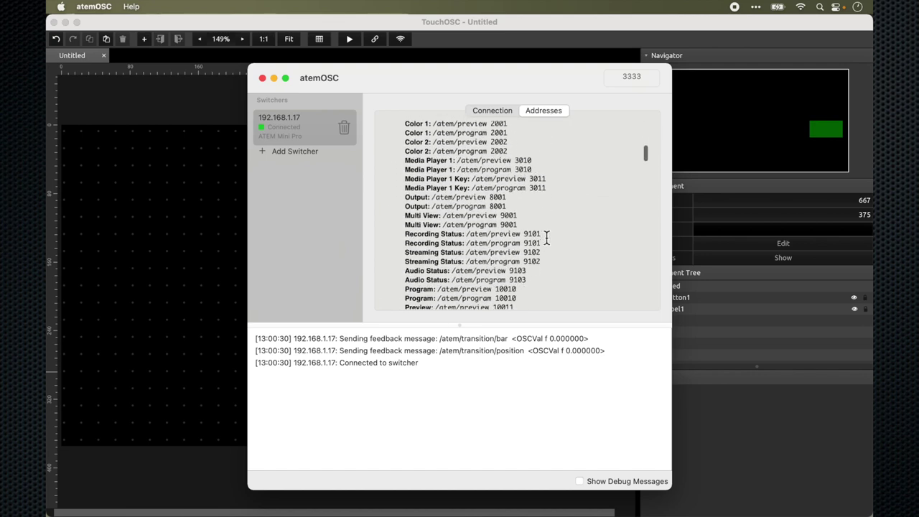
{"action": "scroll", "coordinate": [546, 238], "scroll_direction": "down", "scroll_amount": 15}
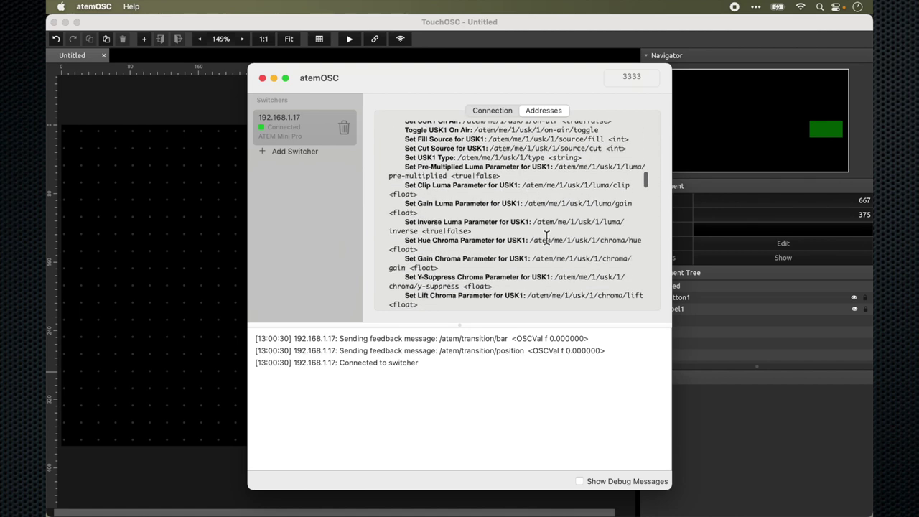
{"action": "scroll", "coordinate": [546, 237], "scroll_direction": "up", "scroll_amount": 8}
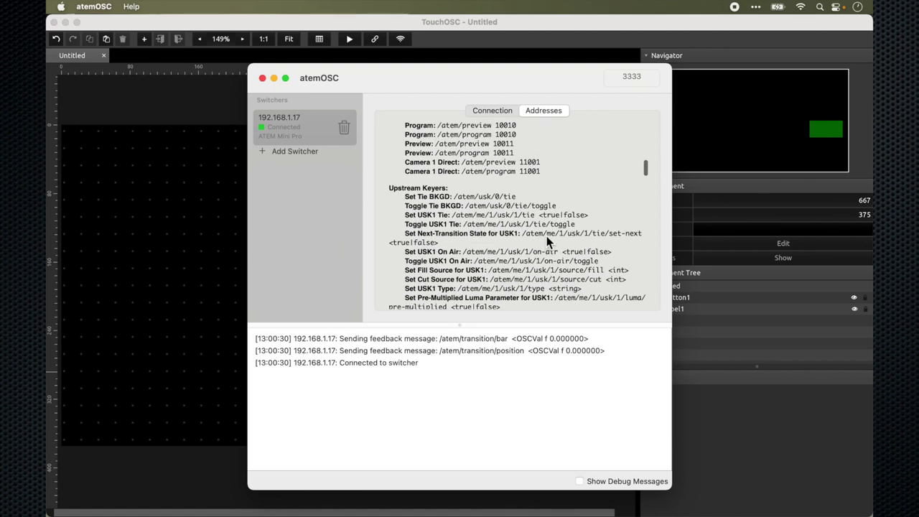
{"action": "scroll", "coordinate": [546, 242], "scroll_direction": "up", "scroll_amount": 18}
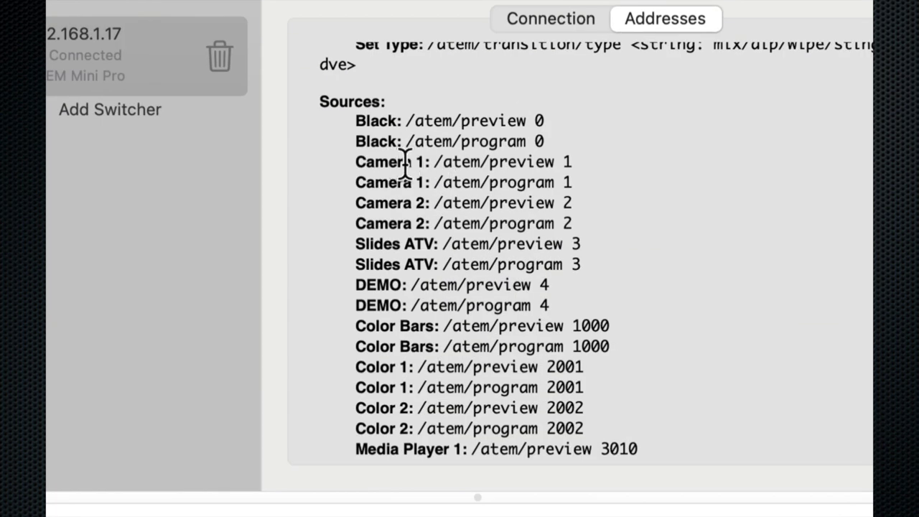
{"action": "left_click_drag", "start_coordinate": [435, 182], "coordinate": [581, 188]}
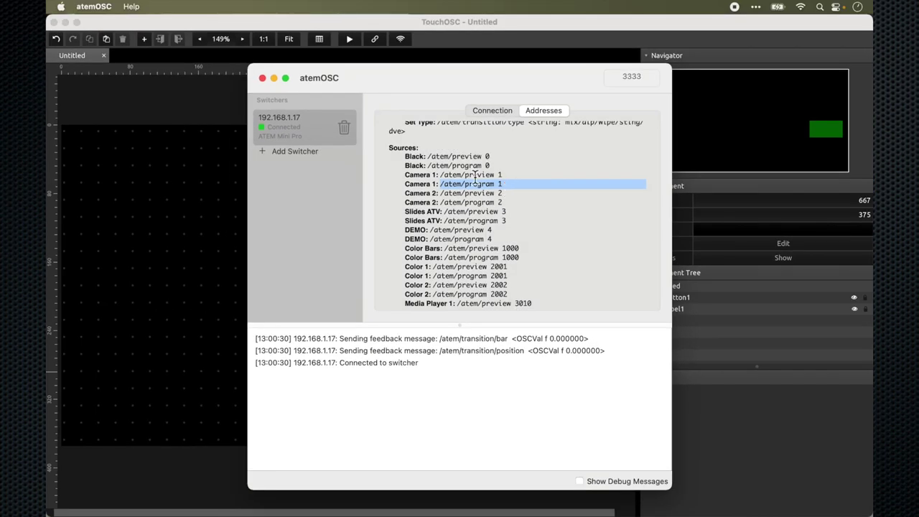
Move the Camera 1 button and its label to the lower left of the layout
{"action": "left_click", "coordinate": [728, 413]}
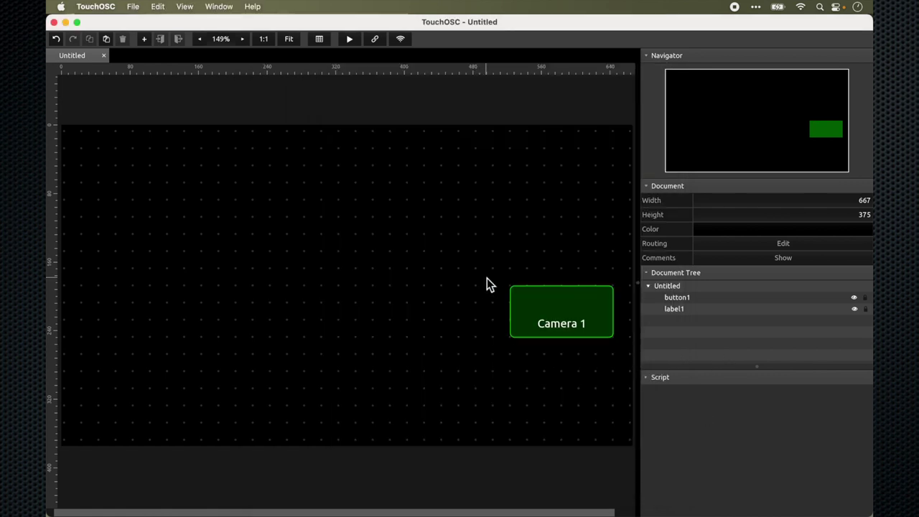
{"action": "left_click_drag", "start_coordinate": [487, 283], "coordinate": [623, 363]}
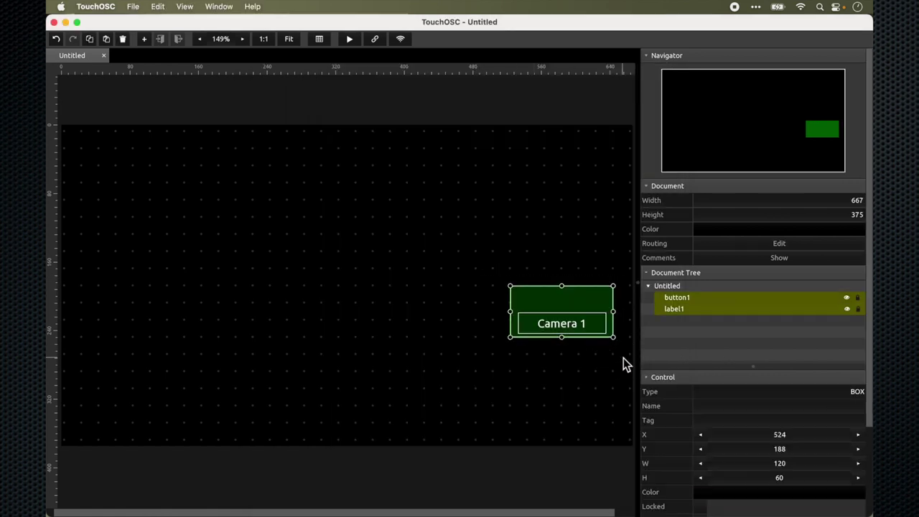
{"action": "left_click_drag", "start_coordinate": [601, 324], "coordinate": [227, 415]}
{"action": "left_click", "coordinate": [268, 357]}
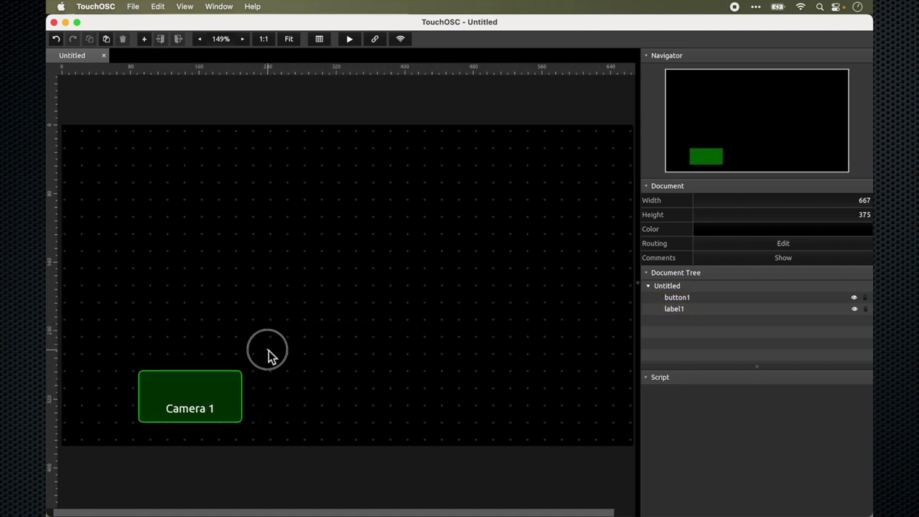
Copy and paste the Camera 1 button with its label, placing the duplicate to its right
{"action": "left_click_drag", "start_coordinate": [267, 350], "coordinate": [123, 435]}
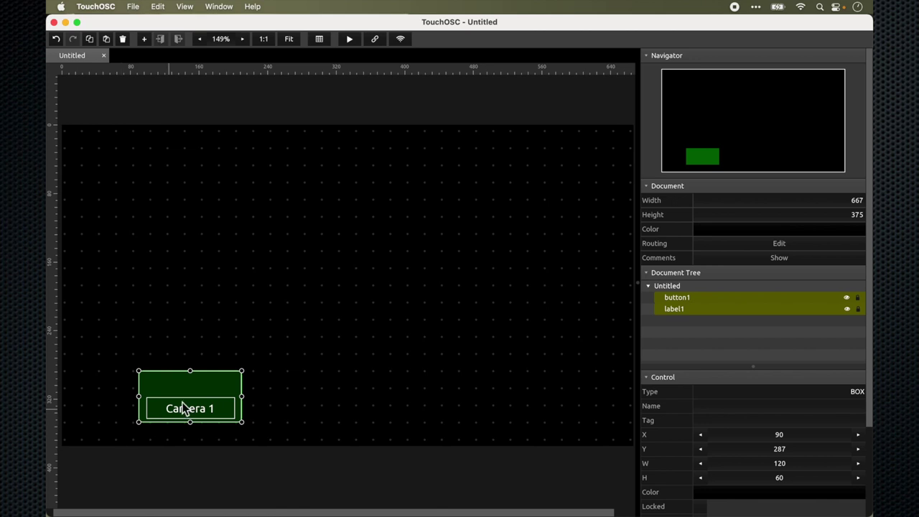
{"action": "right_click", "coordinate": [194, 387]}
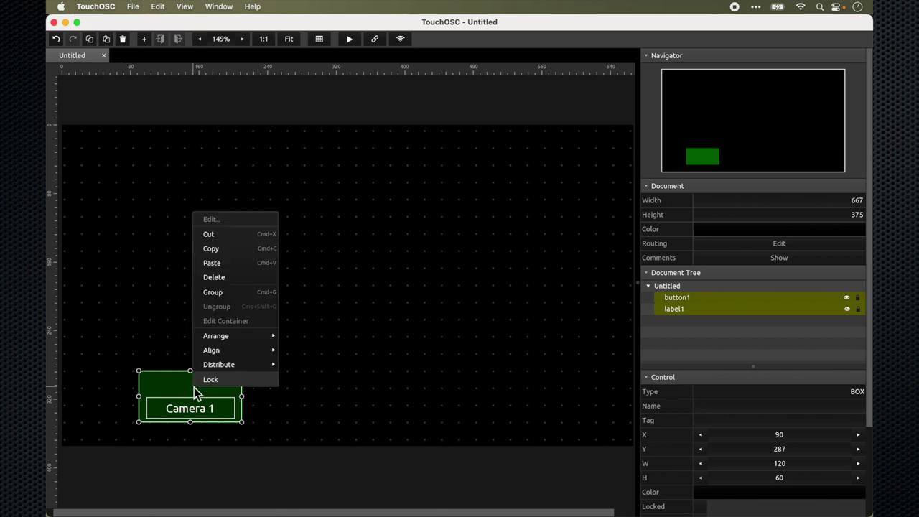
{"action": "left_click", "coordinate": [232, 250]}
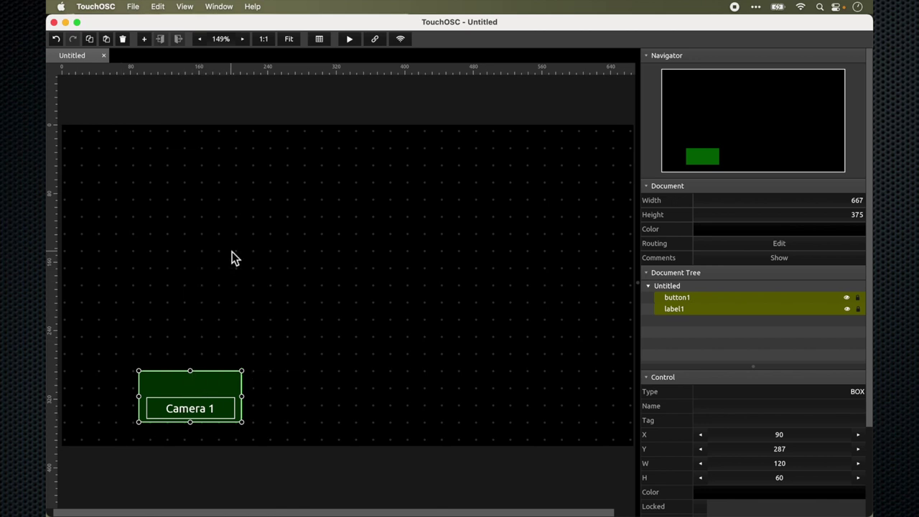
{"action": "left_click", "coordinate": [245, 300]}
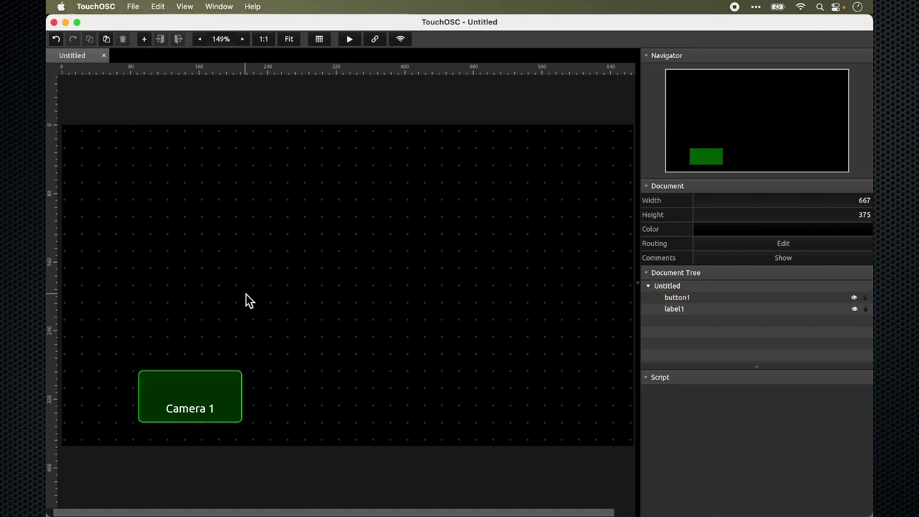
{"action": "right_click", "coordinate": [210, 385]}
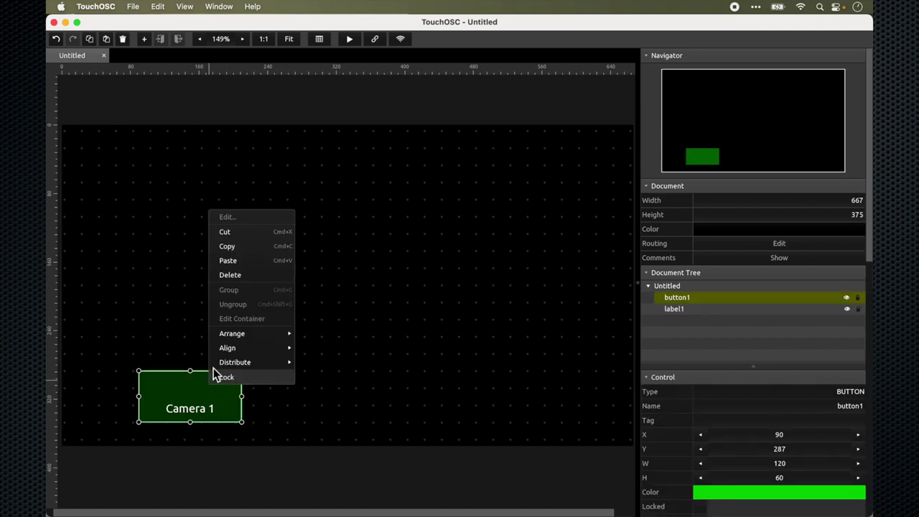
{"action": "left_click", "coordinate": [247, 256]}
{"action": "left_click_drag", "start_coordinate": [209, 383], "coordinate": [325, 386]}
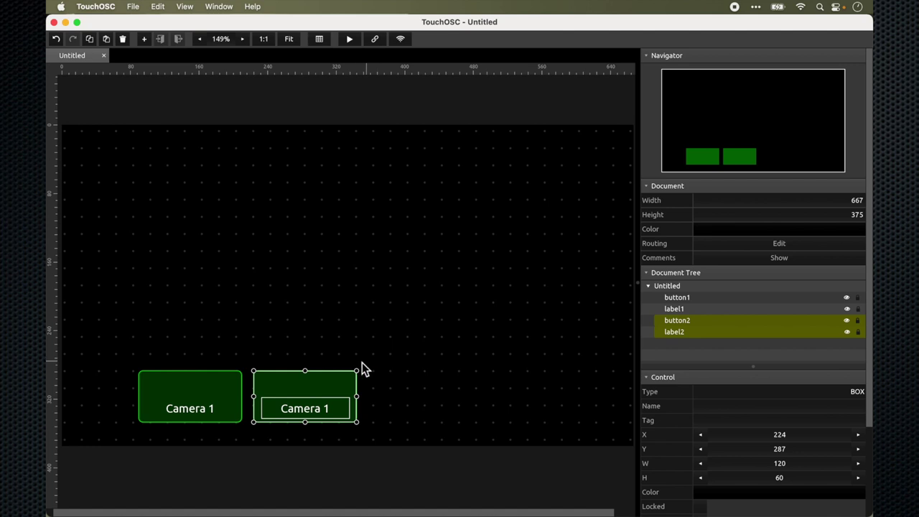
Change label2's default text from 'Camera 1' to 'Camera 2'
{"action": "left_click", "coordinate": [387, 402]}
{"action": "left_click", "coordinate": [325, 409]}
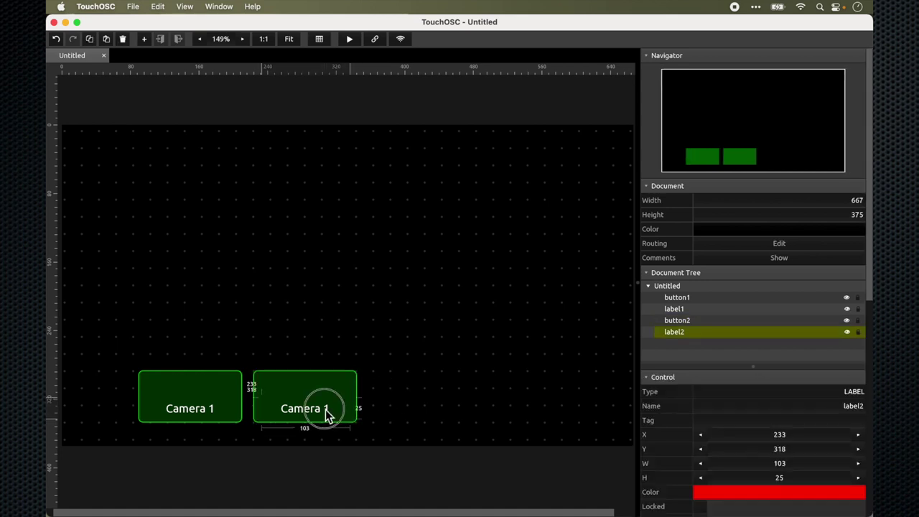
{"action": "scroll", "coordinate": [780, 433], "scroll_direction": "down", "scroll_amount": 10}
{"action": "left_click", "coordinate": [848, 417]}
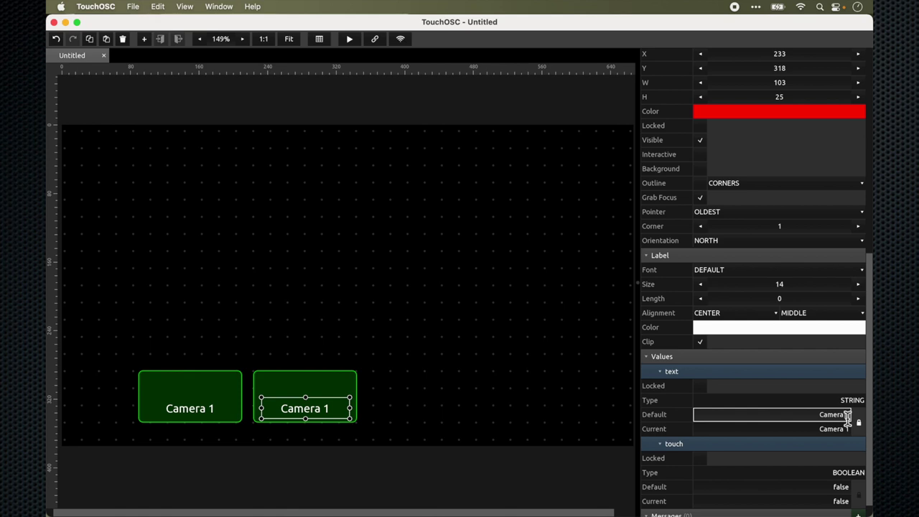
{"action": "type", "text": "2"}
{"action": "key", "text": "BackSpace"}
{"action": "left_click", "coordinate": [585, 399]}
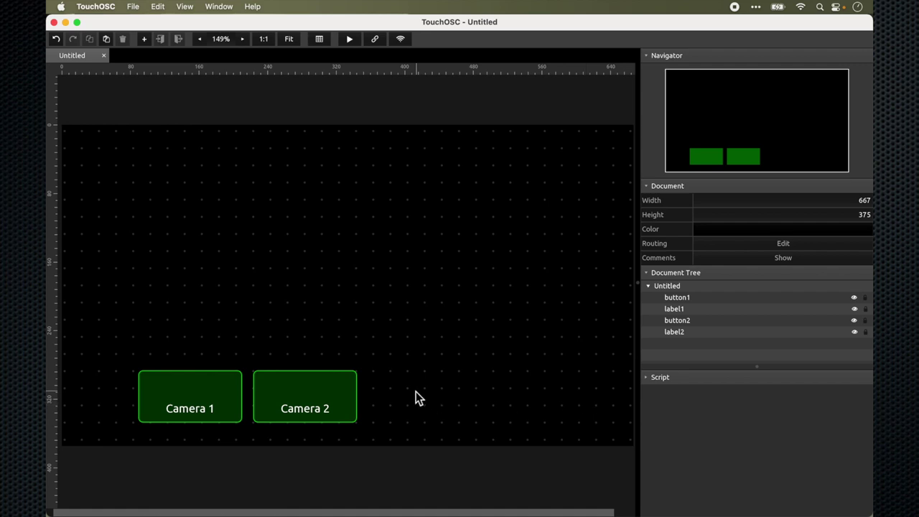
Check button2's OSC message Constant address in the inspector
{"action": "left_click", "coordinate": [341, 377]}
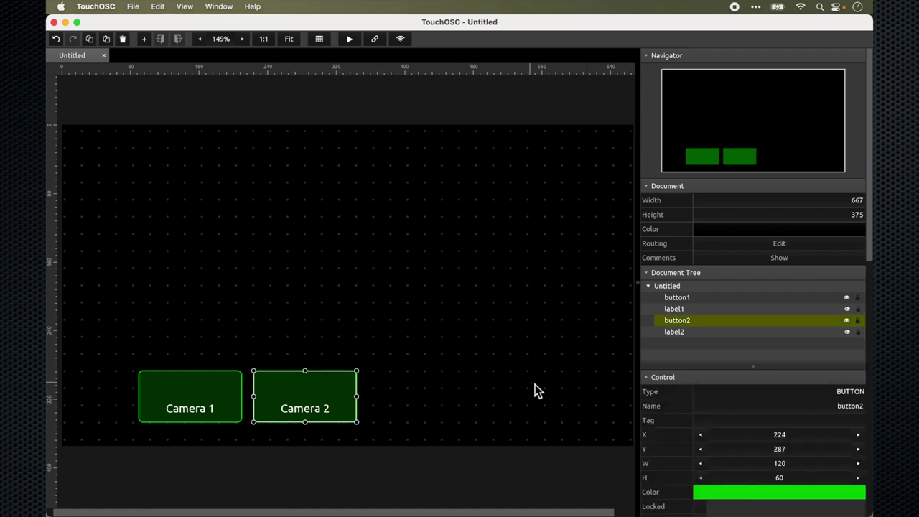
{"action": "scroll", "coordinate": [694, 433], "scroll_direction": "down", "scroll_amount": 10}
{"action": "scroll", "coordinate": [695, 435], "scroll_direction": "down", "scroll_amount": 3}
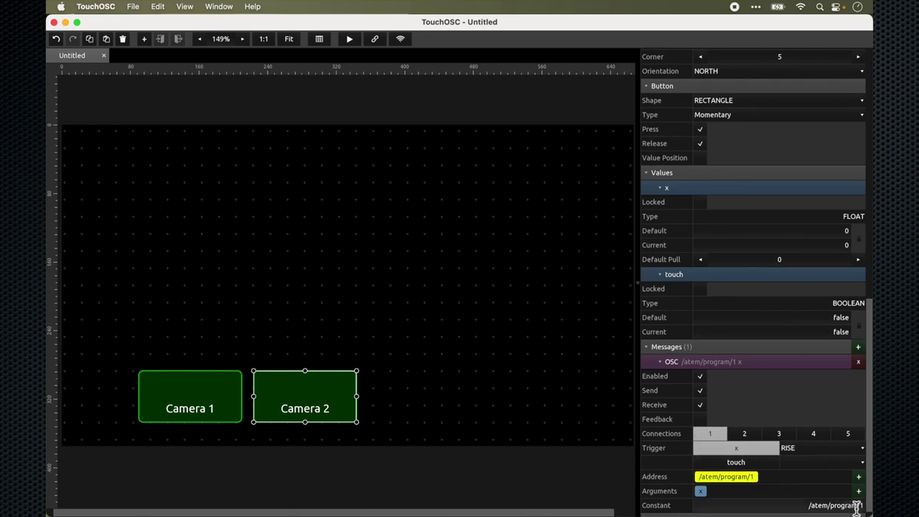
{"action": "left_click", "coordinate": [861, 506]}
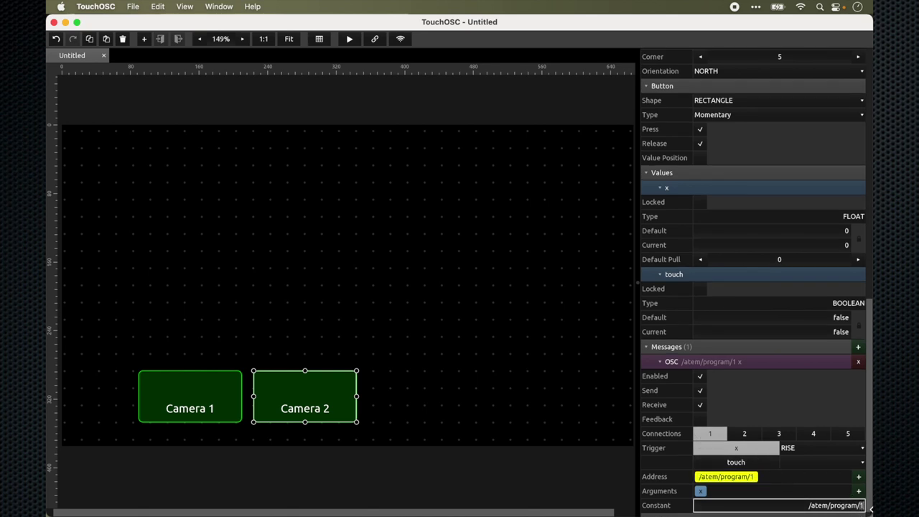
{"action": "left_click", "coordinate": [533, 368]}
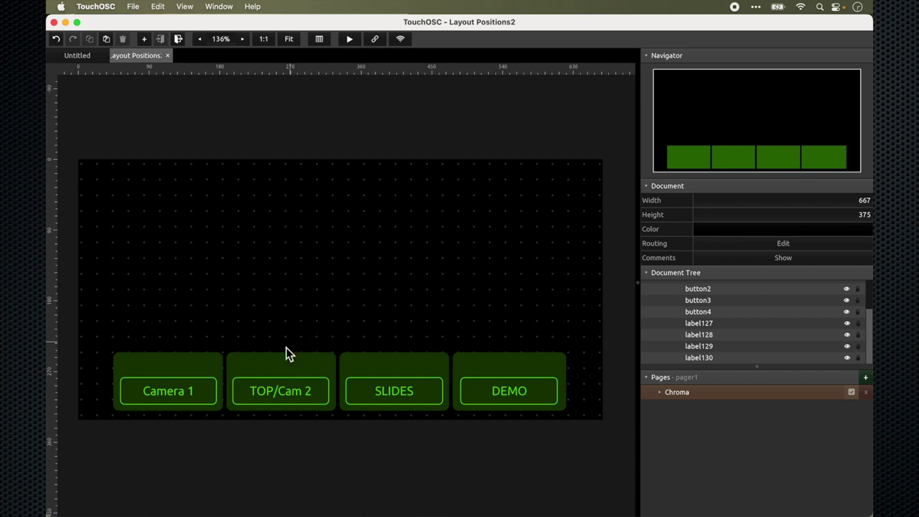
Copy the TOP/Cam 2 button to the clipboard
{"action": "right_click", "coordinate": [389, 216]}
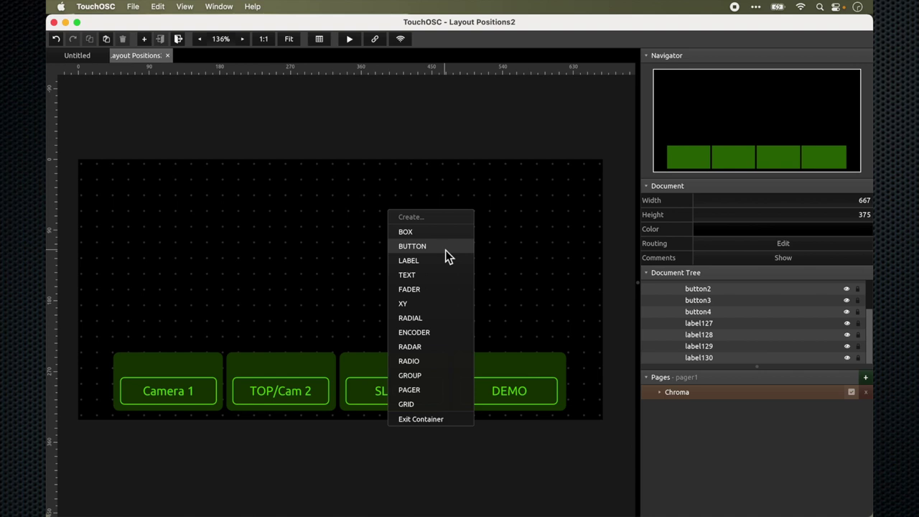
{"action": "left_click", "coordinate": [517, 257]}
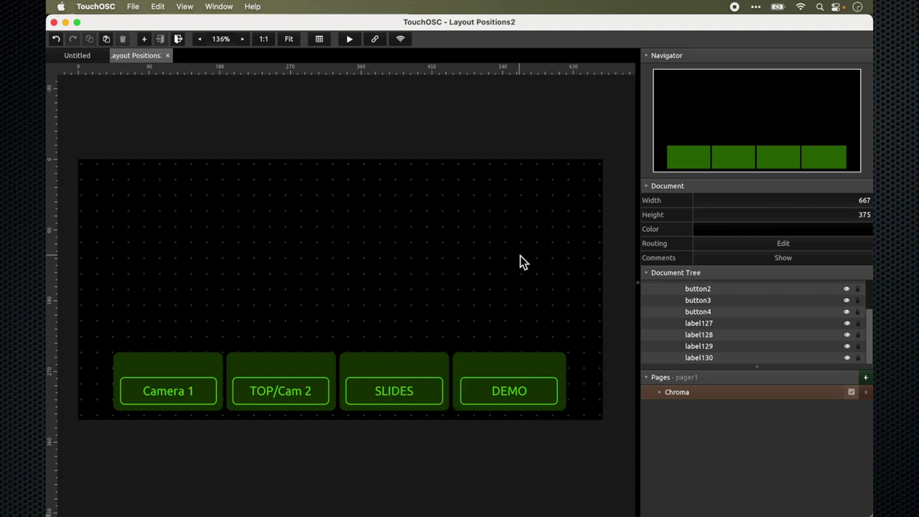
{"action": "left_click", "coordinate": [322, 365]}
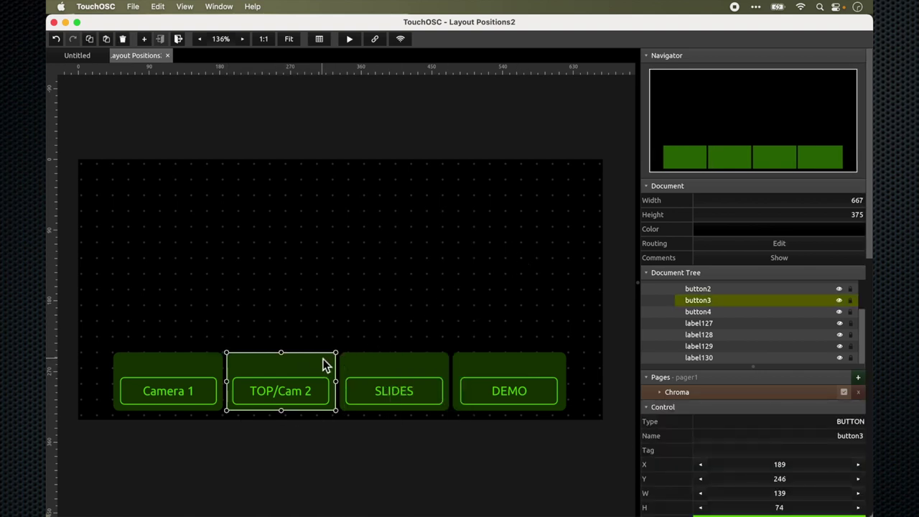
{"action": "key", "text": "super+c"}
{"action": "right_click", "coordinate": [325, 365]}
{"action": "left_click", "coordinate": [364, 224]}
{"action": "left_click", "coordinate": [364, 224]}
Paste the copy, move it to the top and resize it to 268×193
{"action": "key", "text": "super+v"}
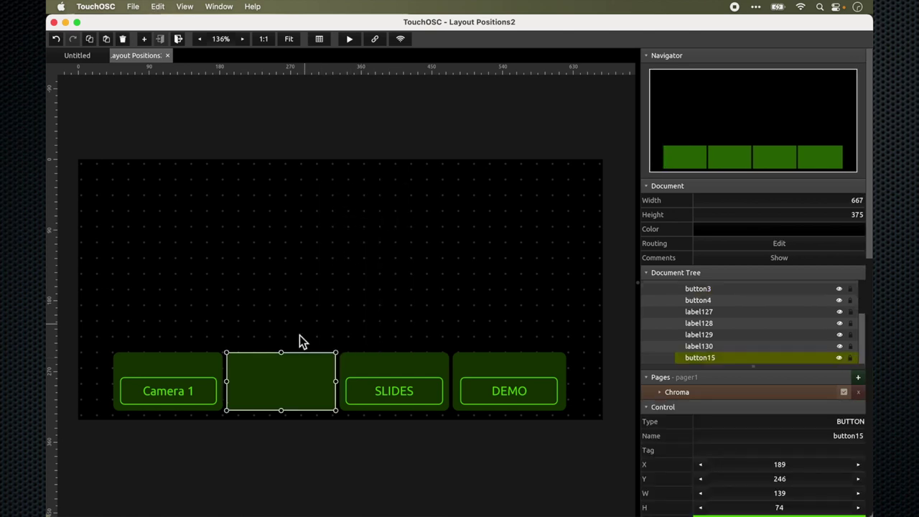
{"action": "left_click_drag", "start_coordinate": [289, 372], "coordinate": [318, 195]}
{"action": "left_click_drag", "start_coordinate": [363, 238], "coordinate": [467, 332]}
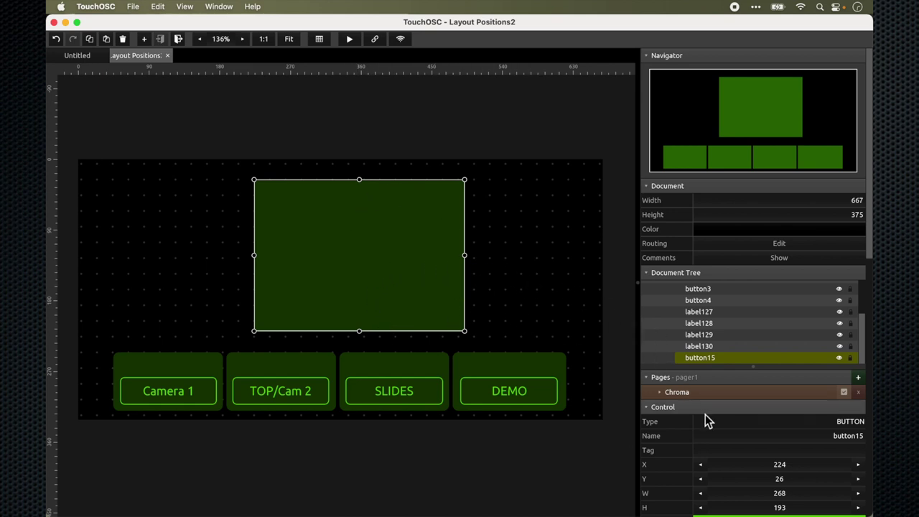
Give the large button a red colour and a FULL outline
{"action": "scroll", "coordinate": [705, 422], "scroll_direction": "down", "scroll_amount": 10}
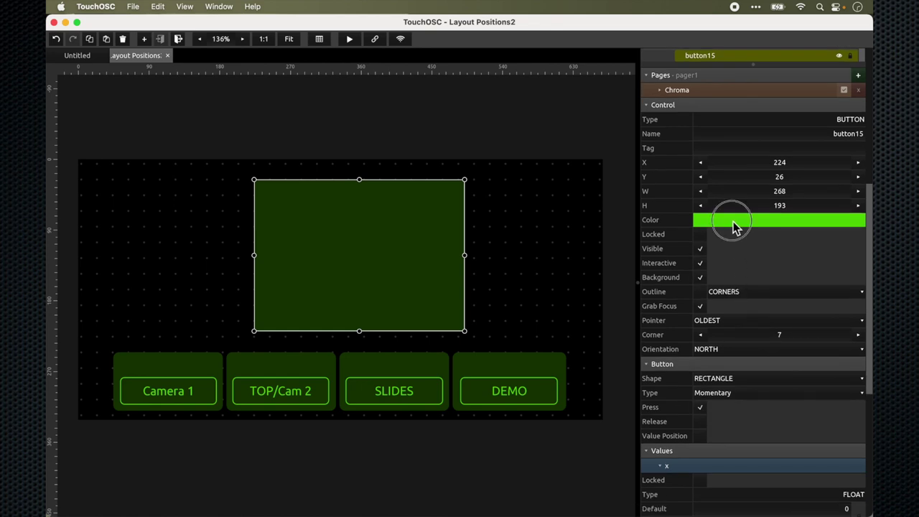
{"action": "left_click", "coordinate": [733, 223]}
{"action": "left_click", "coordinate": [699, 255]}
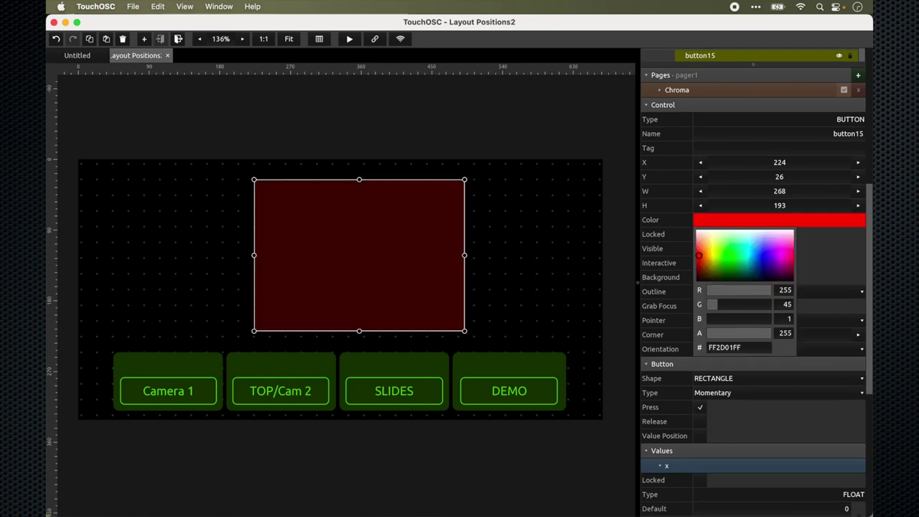
{"action": "left_click_drag", "start_coordinate": [698, 255], "coordinate": [624, 268]}
{"action": "left_click", "coordinate": [586, 270]}
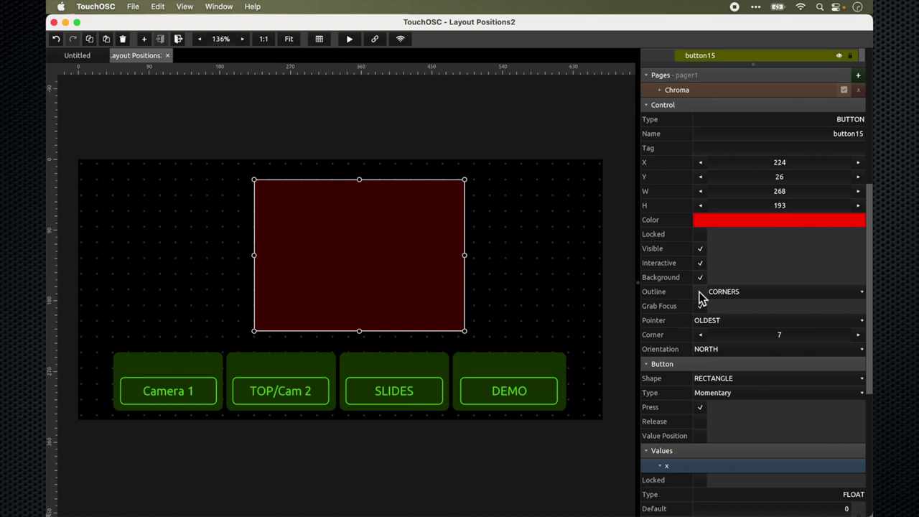
{"action": "left_click", "coordinate": [862, 293]}
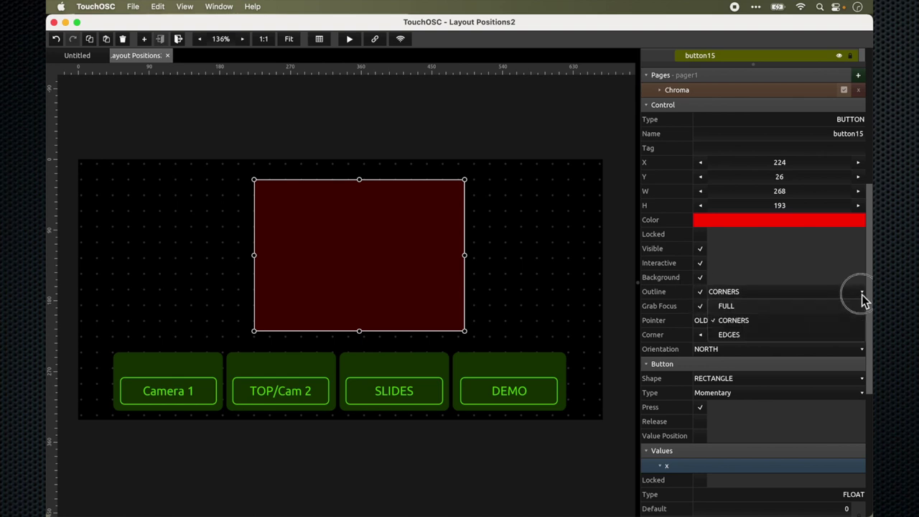
{"action": "left_click", "coordinate": [790, 307]}
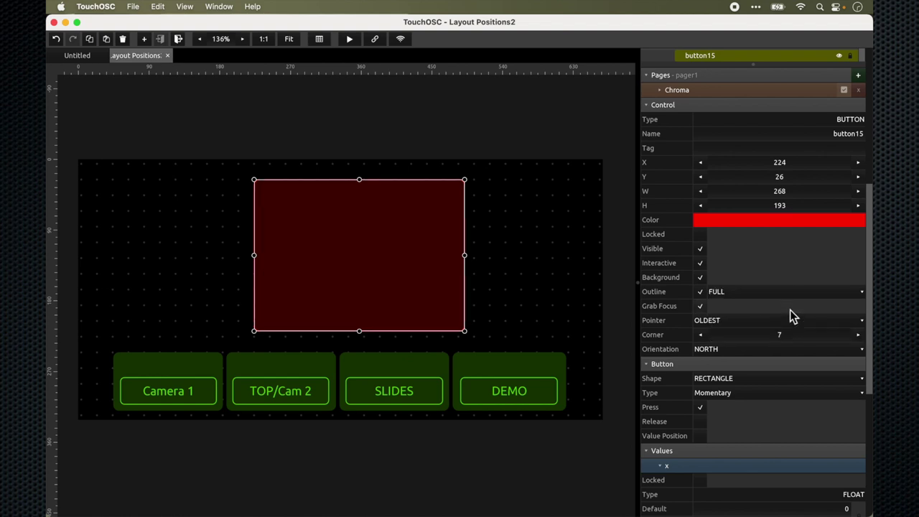
{"action": "left_click", "coordinate": [578, 298]}
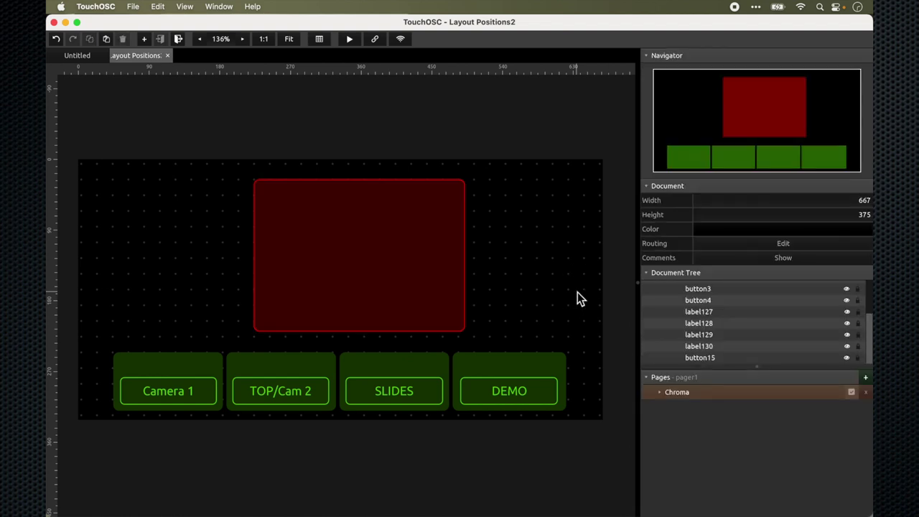
Enable Release so the red button also sends when let go
{"action": "left_click", "coordinate": [448, 282]}
{"action": "scroll", "coordinate": [726, 377], "scroll_direction": "down", "scroll_amount": 10}
{"action": "scroll", "coordinate": [727, 377], "scroll_direction": "down", "scroll_amount": 1}
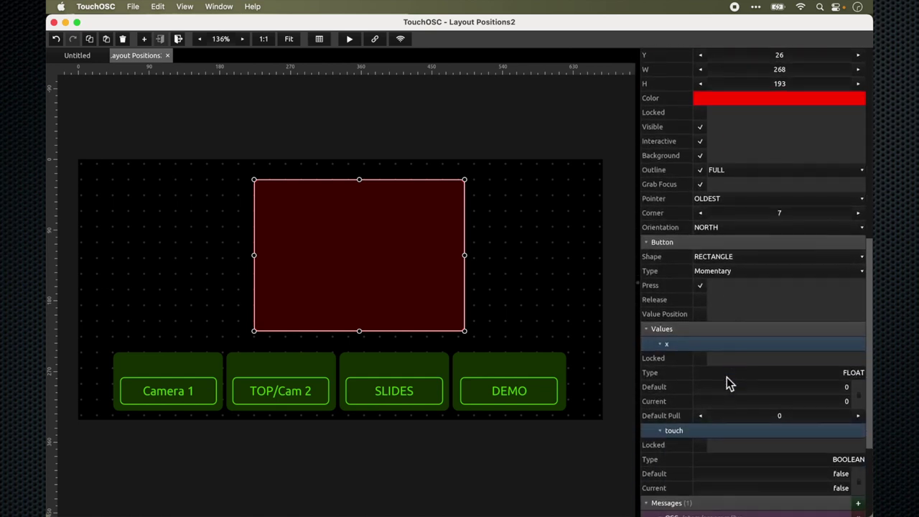
{"action": "left_click", "coordinate": [701, 302]}
{"action": "left_click", "coordinate": [527, 256]}
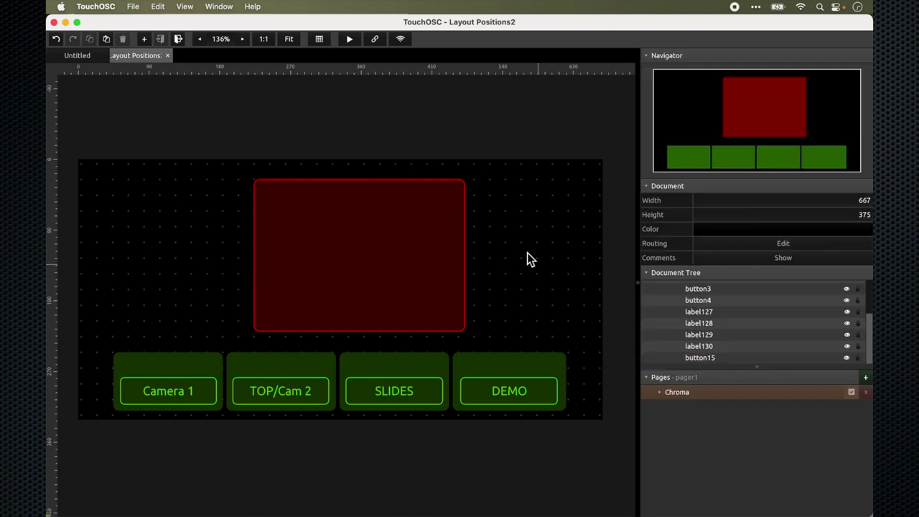
Delete the /atem/program/2 constant from the red button's message and show all windows
{"action": "left_click", "coordinate": [429, 298]}
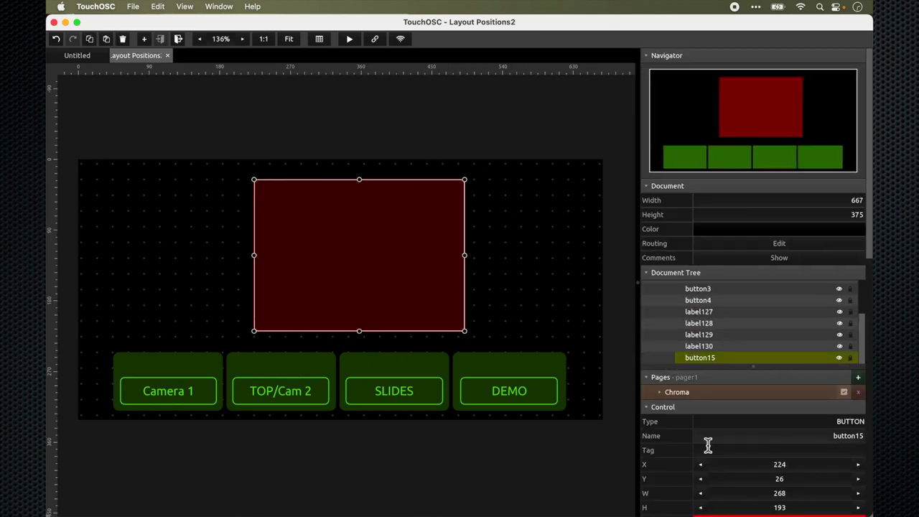
{"action": "scroll", "coordinate": [710, 448], "scroll_direction": "down", "scroll_amount": 3}
{"action": "scroll", "coordinate": [710, 449], "scroll_direction": "down", "scroll_amount": 10}
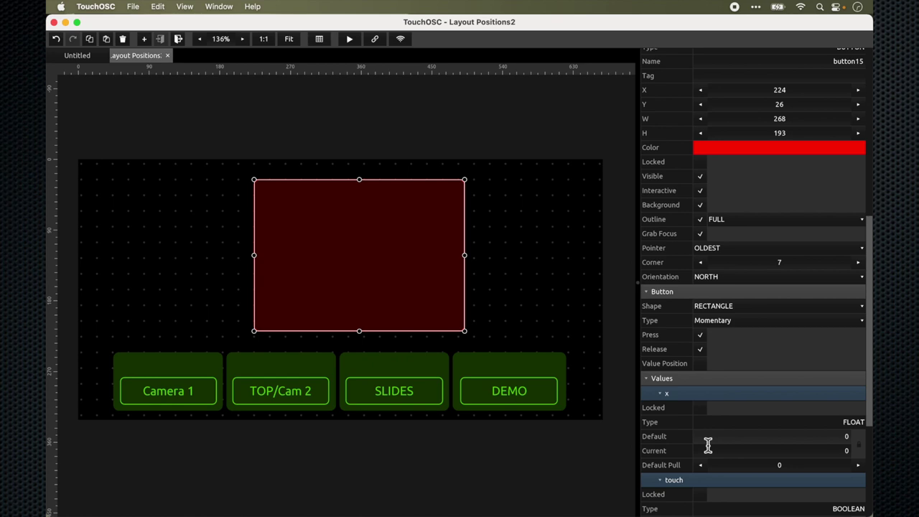
{"action": "scroll", "coordinate": [720, 412], "scroll_direction": "down", "scroll_amount": 7}
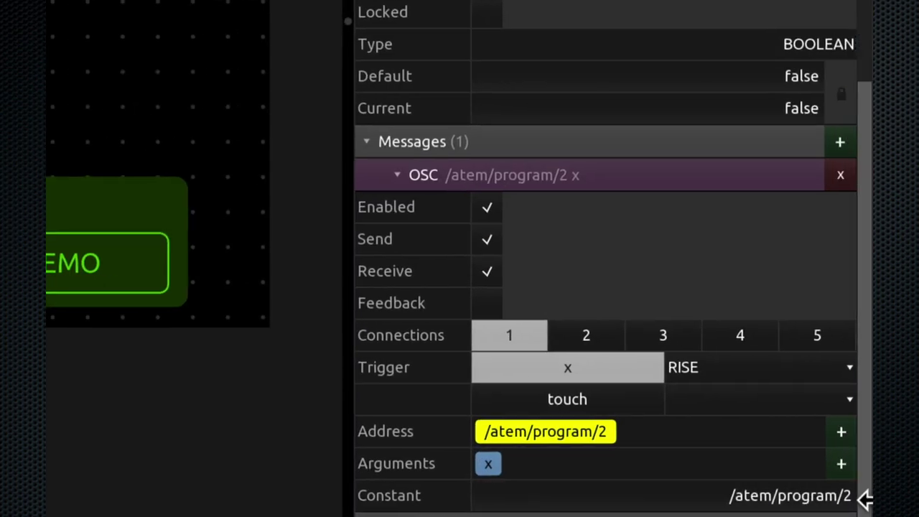
{"action": "left_click", "coordinate": [739, 496]}
{"action": "left_click_drag", "start_coordinate": [730, 495], "coordinate": [865, 500]}
{"action": "key", "text": "BackSpace"}
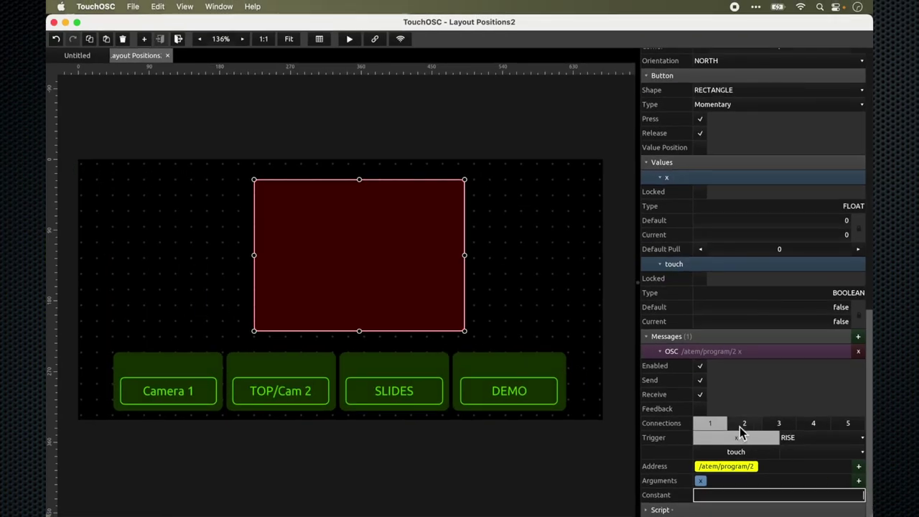
{"action": "key", "text": "ctrl+Up"}
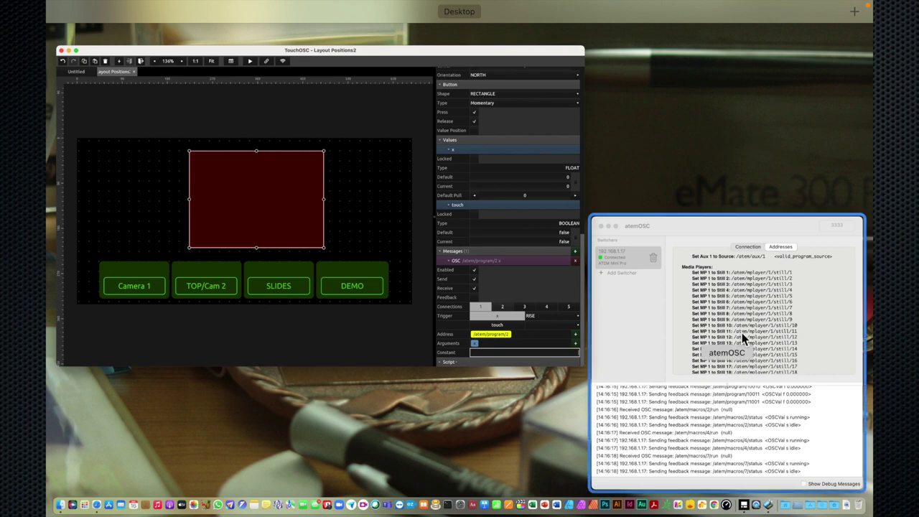
Copy /atem/macros/<index>/run from atemOSC's Macros addresses and return to TouchOSC
{"action": "left_click", "coordinate": [742, 333]}
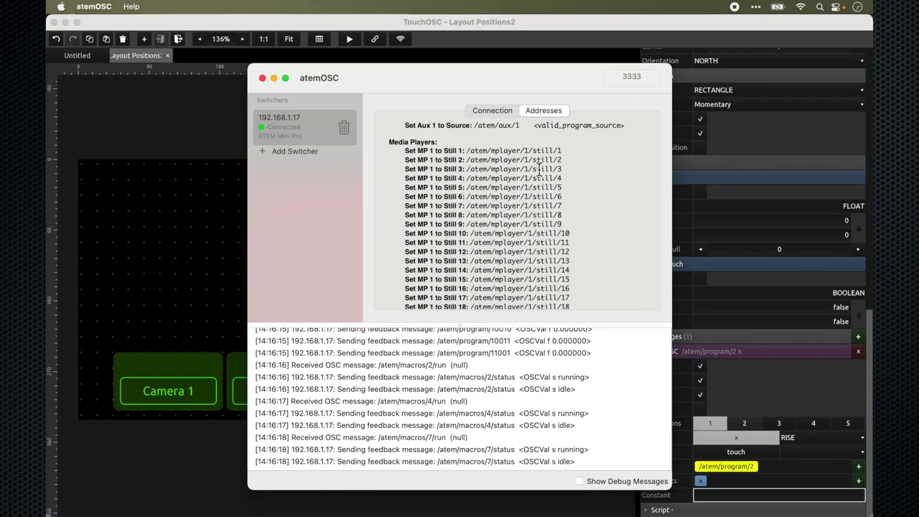
{"action": "scroll", "coordinate": [547, 239], "scroll_direction": "down", "scroll_amount": 1}
{"action": "scroll", "coordinate": [548, 239], "scroll_direction": "down", "scroll_amount": 10}
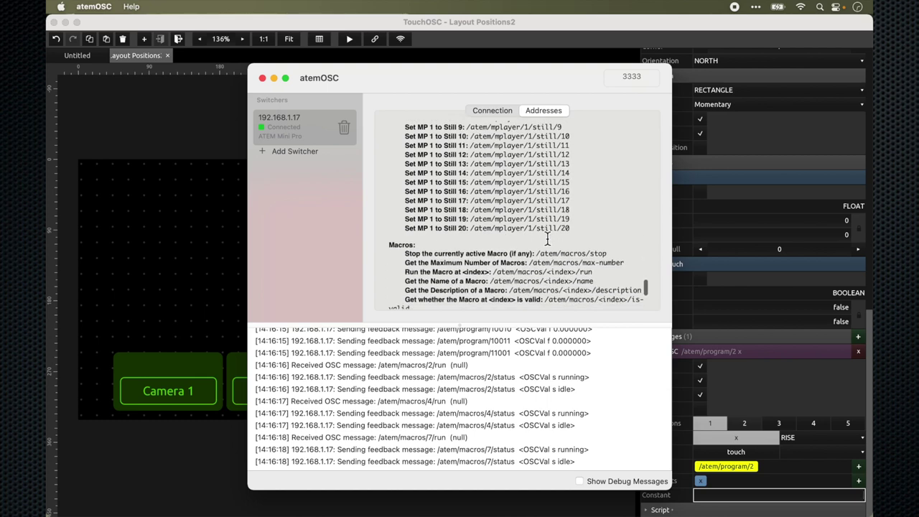
{"action": "scroll", "coordinate": [548, 239], "scroll_direction": "down", "scroll_amount": 2}
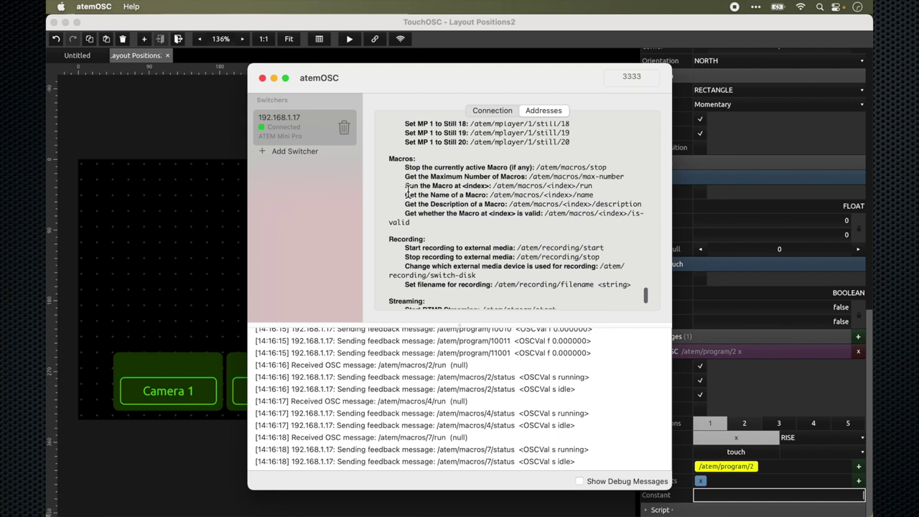
{"action": "left_click_drag", "start_coordinate": [406, 188], "coordinate": [596, 188]}
{"action": "right_click", "coordinate": [555, 185]}
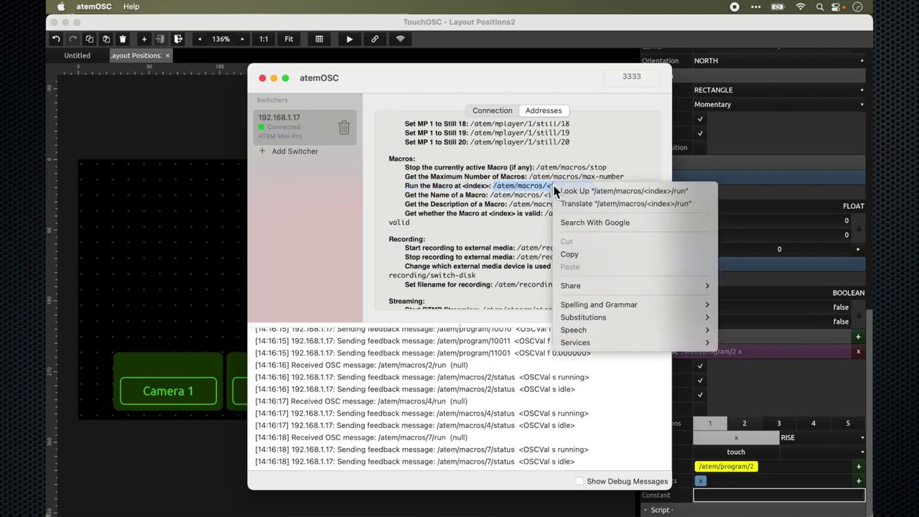
{"action": "left_click", "coordinate": [575, 256]}
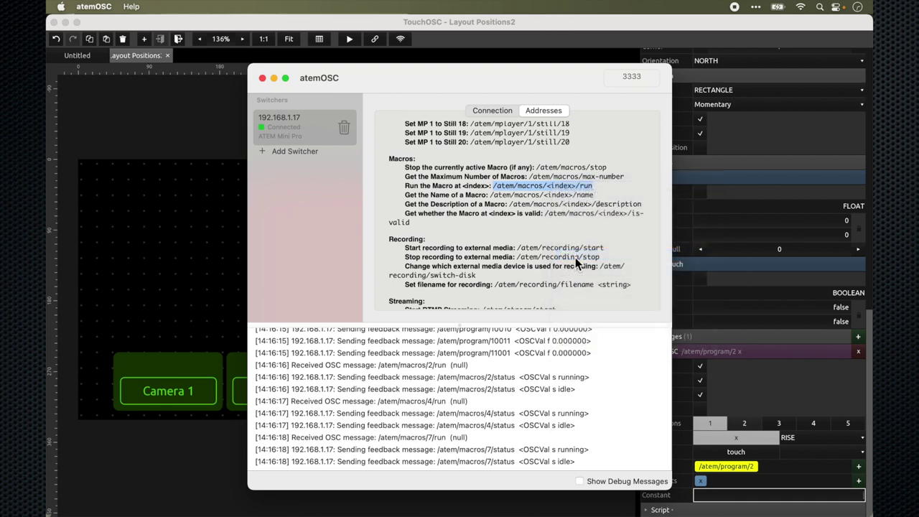
{"action": "left_click", "coordinate": [741, 380]}
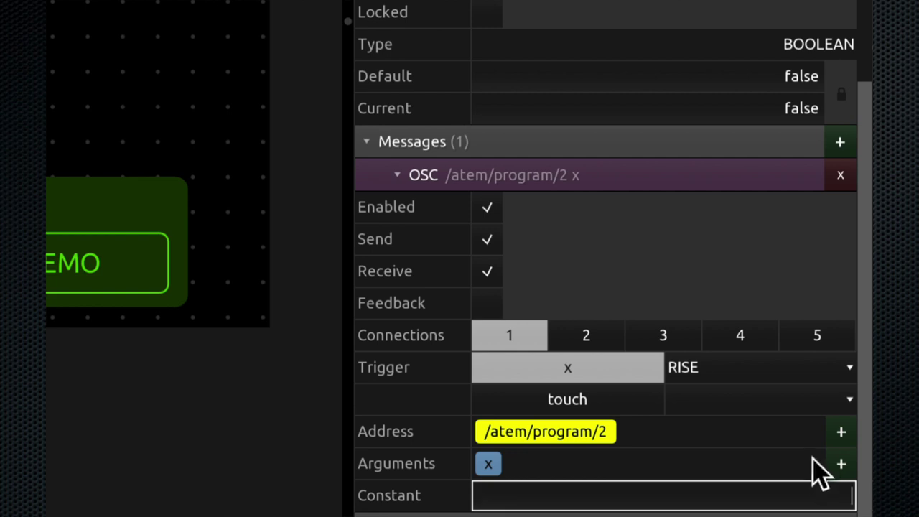
Paste the macro-run address into the Constant and replace <index> with macro number 3
{"action": "key", "text": "ctrl+v"}
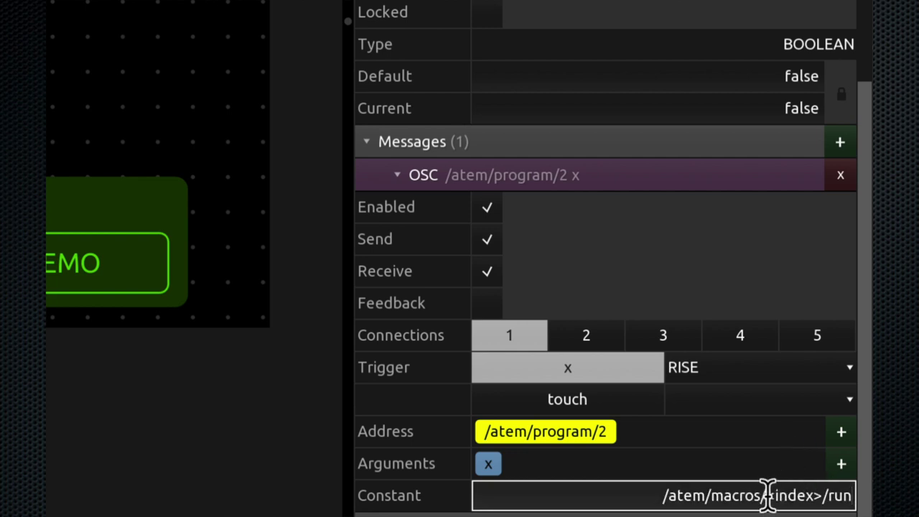
{"action": "left_click_drag", "start_coordinate": [766, 495], "coordinate": [820, 495]}
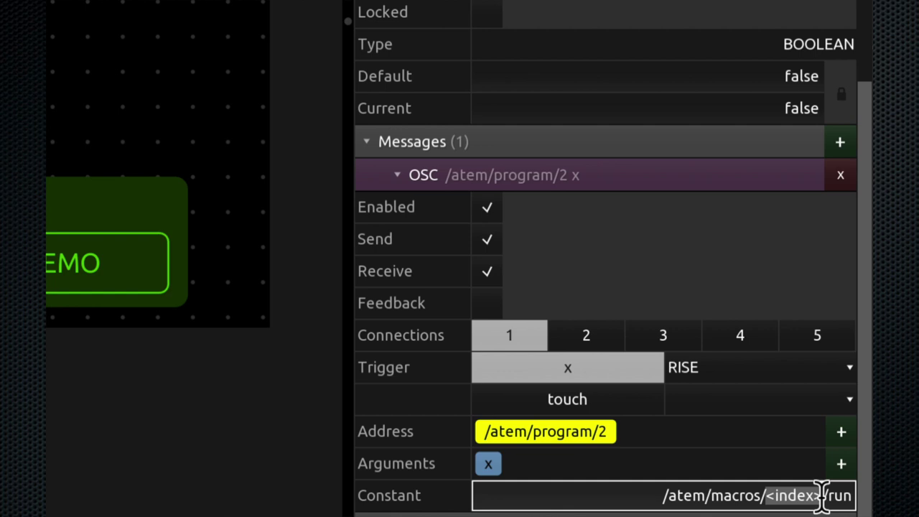
{"action": "type", "text": "1"}
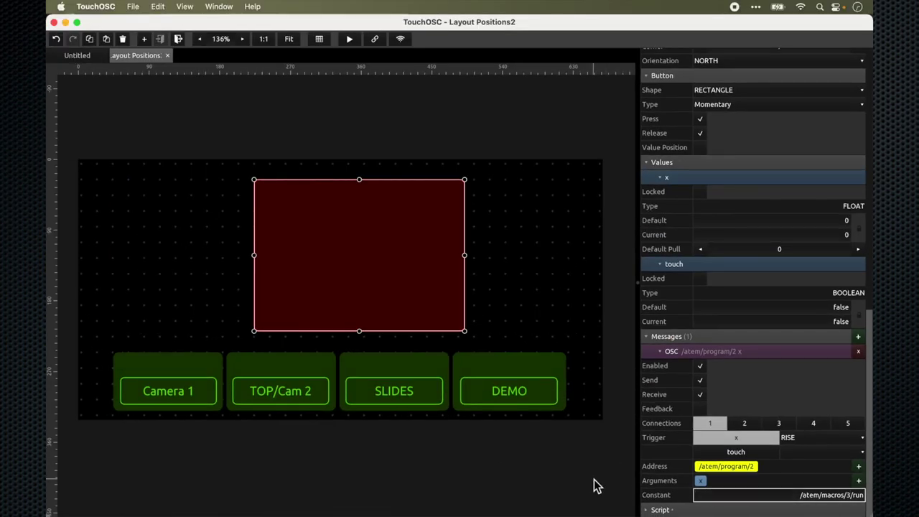
Duplicate the big red button and resize the copy to 140×133 at X 504, Y 86
{"action": "left_click", "coordinate": [595, 484]}
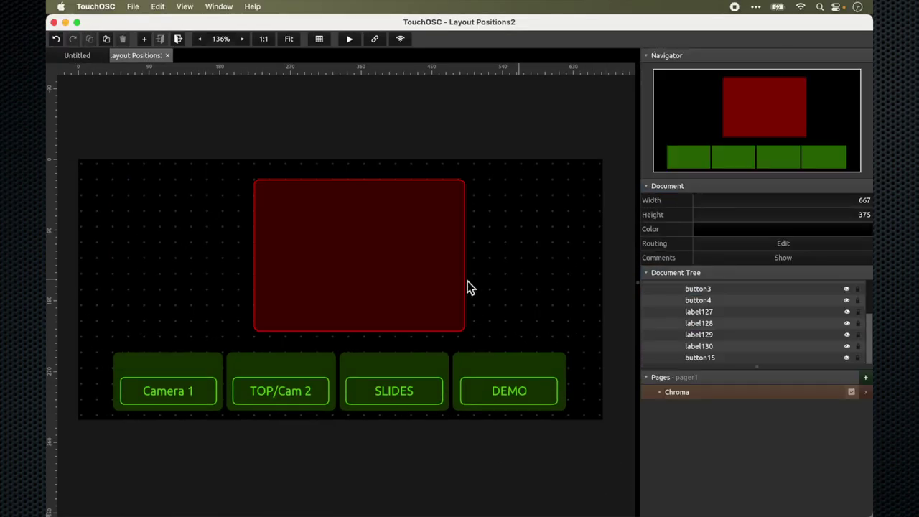
{"action": "left_click", "coordinate": [403, 279]}
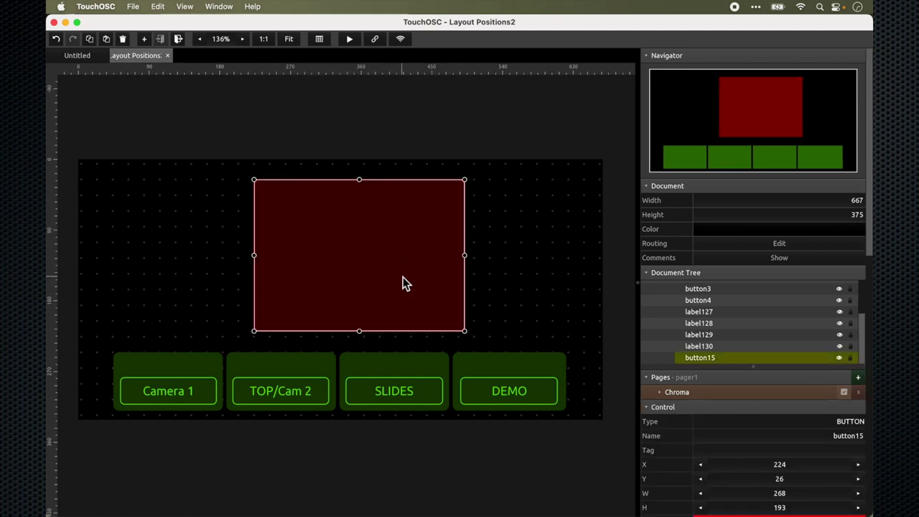
{"action": "key", "text": "super+d"}
{"action": "left_click_drag", "start_coordinate": [403, 277], "coordinate": [522, 276]}
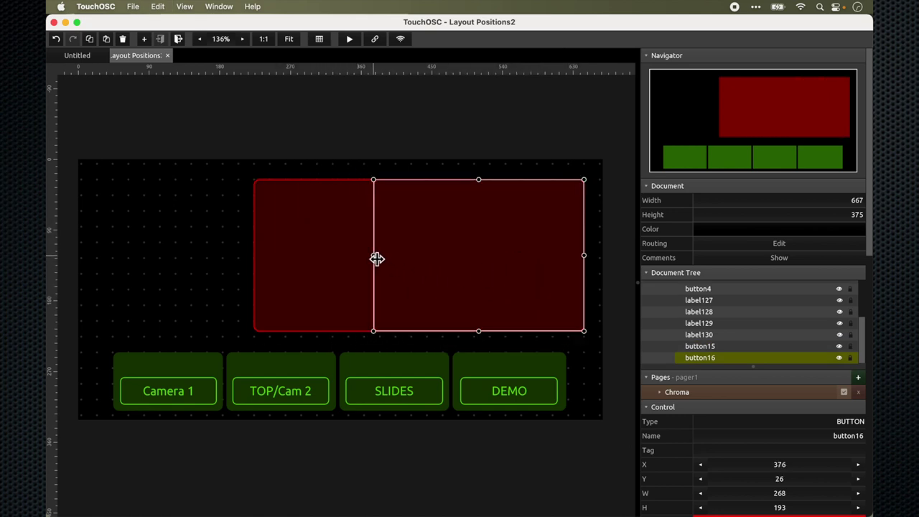
{"action": "left_click_drag", "start_coordinate": [375, 256], "coordinate": [476, 254]}
{"action": "left_click_drag", "start_coordinate": [532, 181], "coordinate": [539, 227]}
{"action": "left_click", "coordinate": [541, 176]}
{"action": "left_click", "coordinate": [536, 266]}
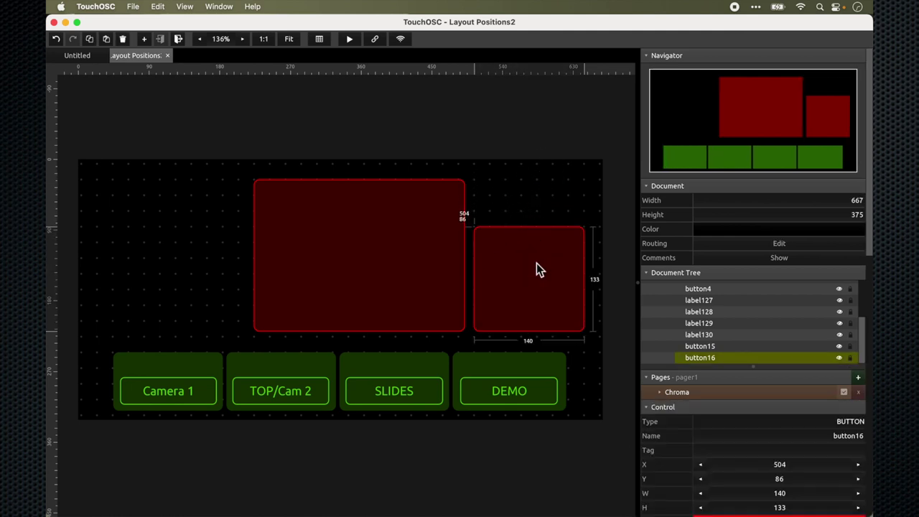
Change the copy's OSC constant to /atem/macros/4/run
{"action": "scroll", "coordinate": [687, 496], "scroll_direction": "down", "scroll_amount": 15}
{"action": "scroll", "coordinate": [688, 495], "scroll_direction": "down", "scroll_amount": 3}
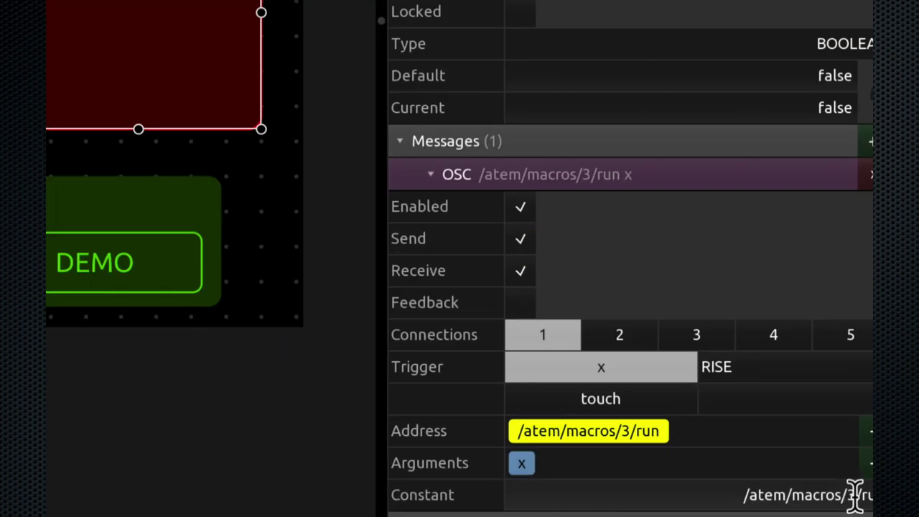
{"action": "left_click", "coordinate": [847, 495]}
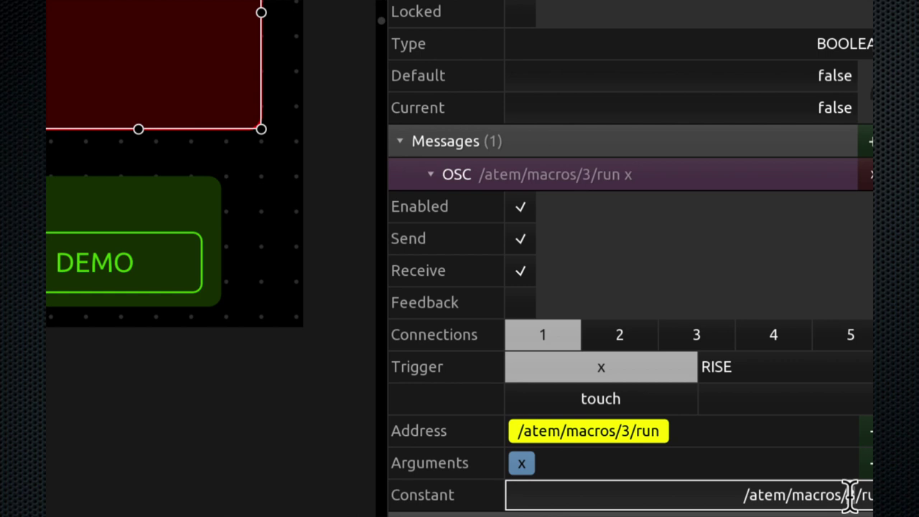
{"action": "key", "text": "BackSpace"}
{"action": "type", "text": "4"}
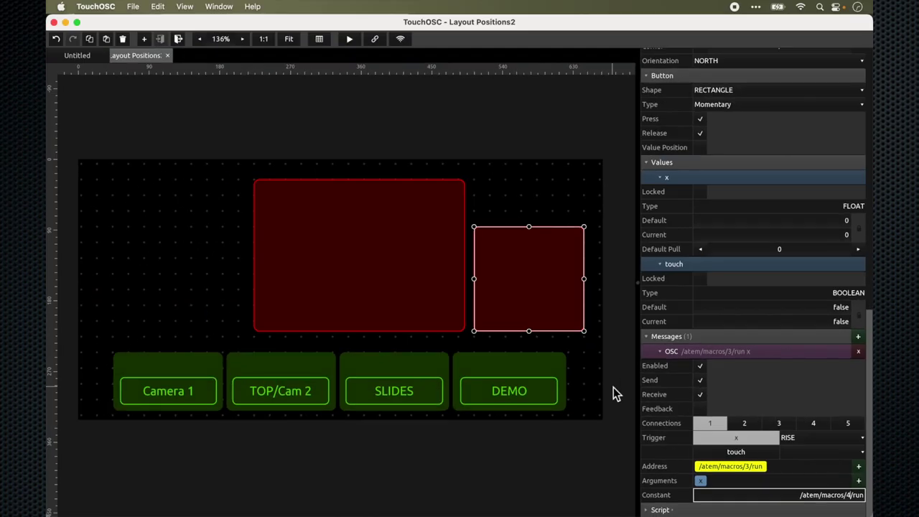
{"action": "left_click", "coordinate": [609, 348]}
Duplicate the smaller red button and move the copy to X 73, left of the big button
{"action": "left_click", "coordinate": [559, 310]}
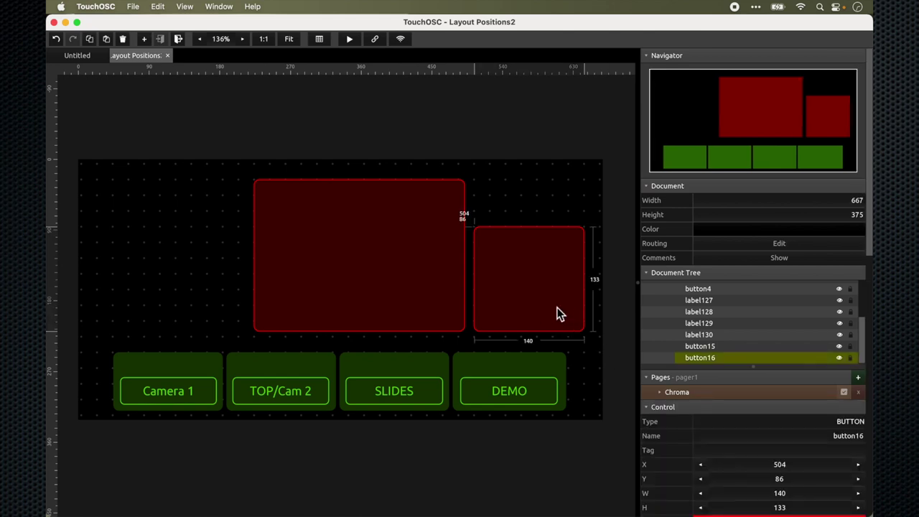
{"action": "key", "text": "super+d"}
{"action": "left_click_drag", "start_coordinate": [559, 313], "coordinate": [219, 313]}
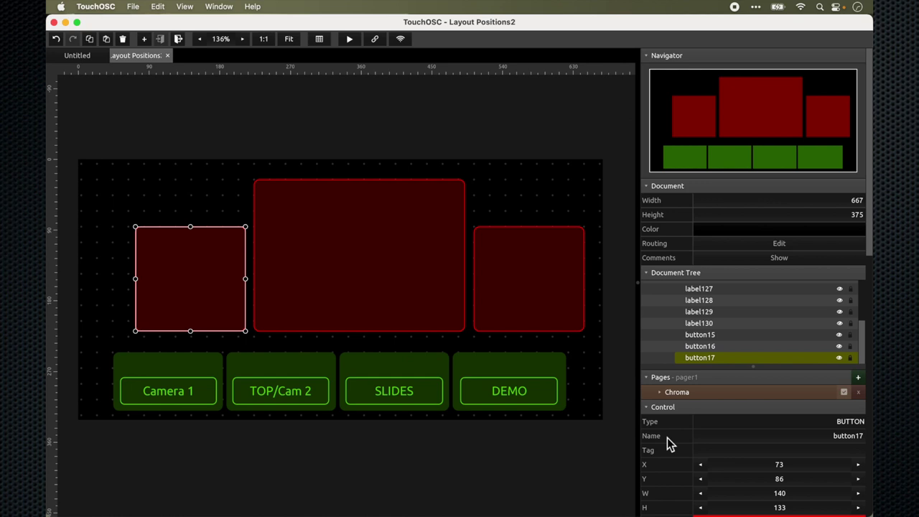
Change the new button's Constant to /atem/macros/5/run
{"action": "scroll", "coordinate": [667, 440], "scroll_direction": "down", "scroll_amount": 10}
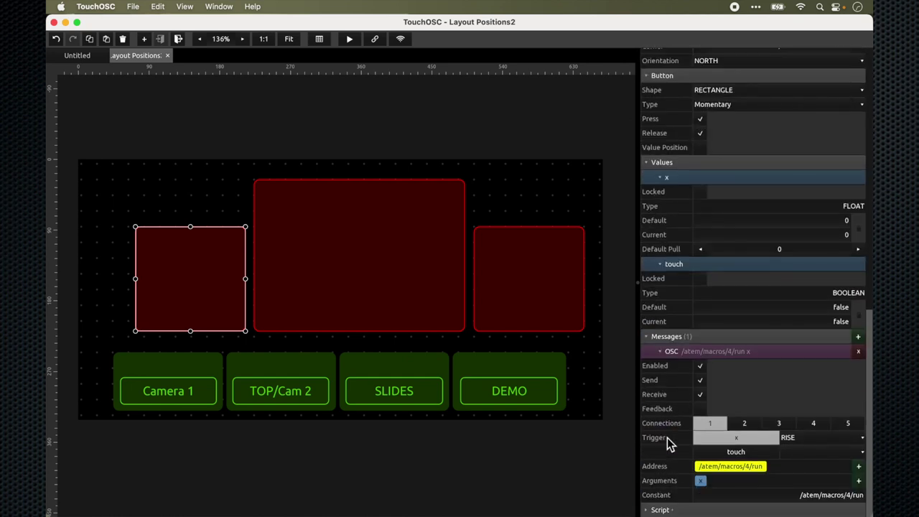
{"action": "double_click", "coordinate": [847, 496]}
{"action": "type", "text": "5"}
{"action": "left_click", "coordinate": [584, 459]}
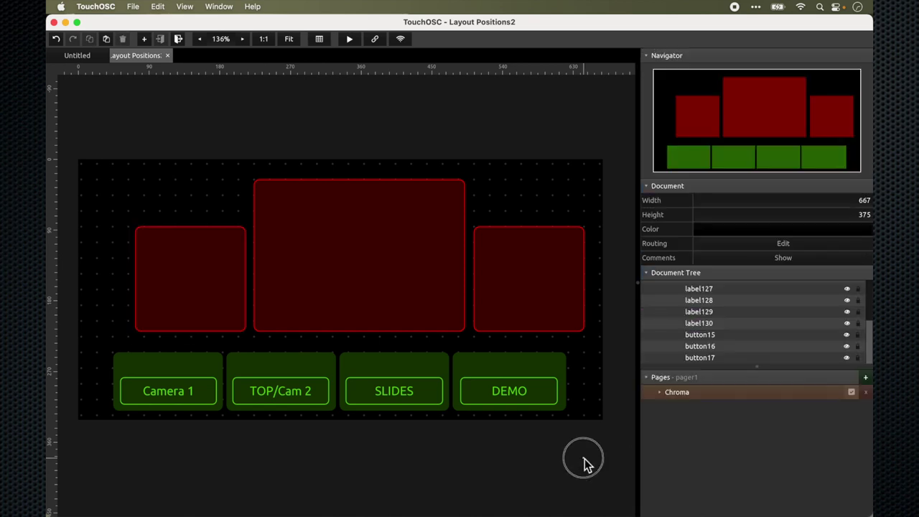
Shift all three red macro buttons left to line up above the green row
{"action": "left_click_drag", "start_coordinate": [219, 190], "coordinate": [488, 314]}
{"action": "left_click", "coordinate": [527, 152]}
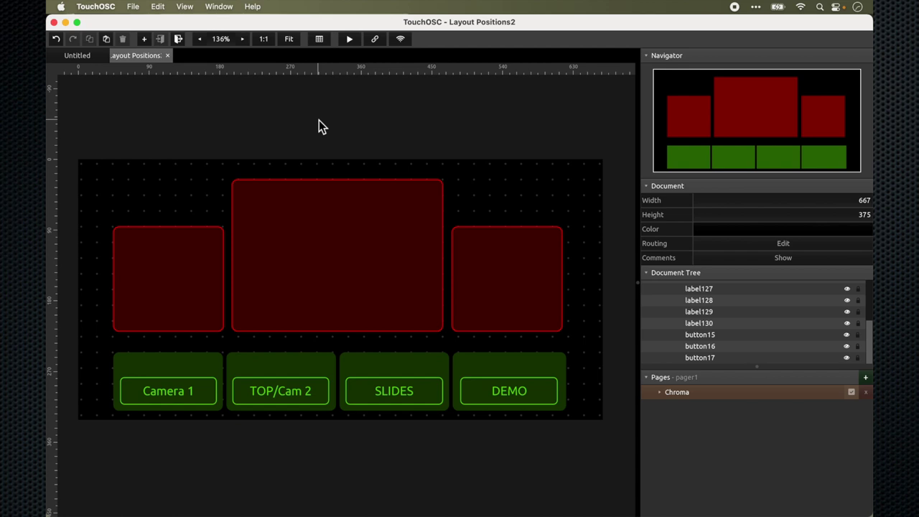
In play mode, test the red macro pads and the SLIDES, TOP/Cam 2, Camera 1 and DEMO sources, leaving DEMO active
{"action": "left_click", "coordinate": [348, 41]}
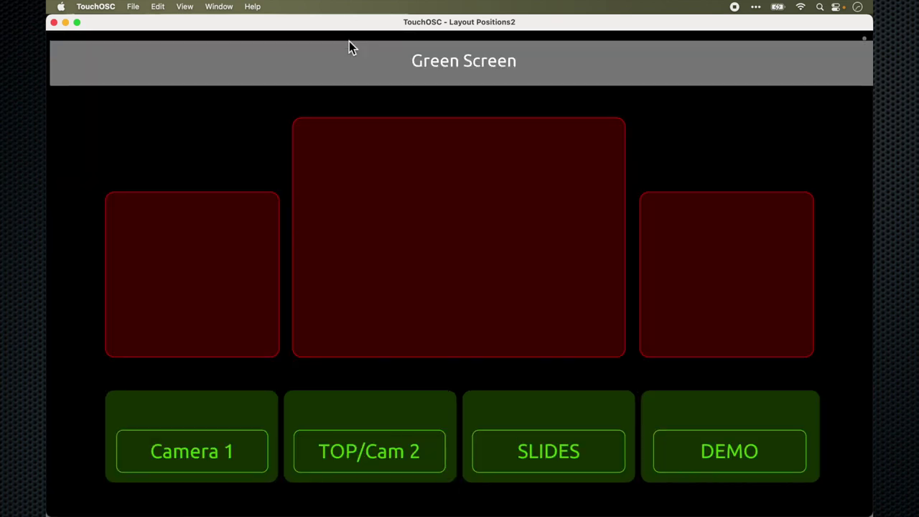
{"action": "left_click", "coordinate": [481, 271]}
{"action": "left_click", "coordinate": [667, 283]}
{"action": "left_click", "coordinate": [601, 407]}
{"action": "left_click", "coordinate": [408, 410]}
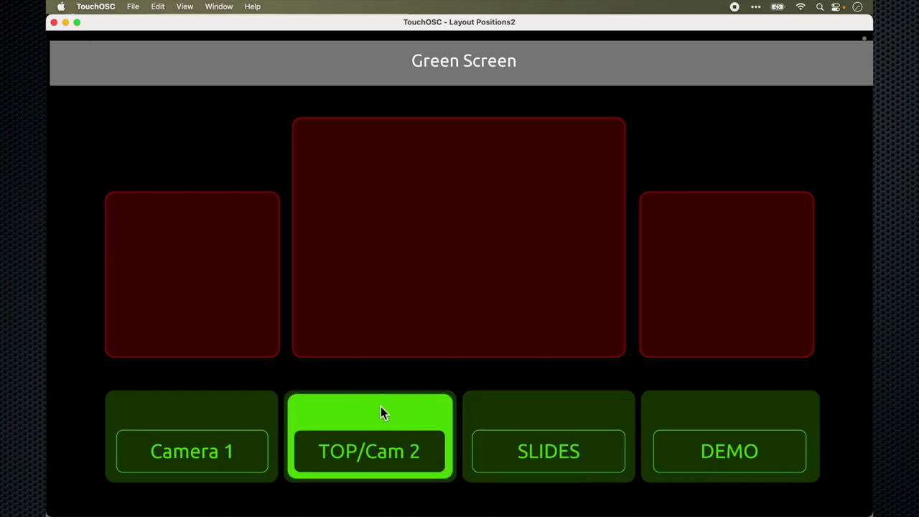
{"action": "left_click", "coordinate": [214, 411]}
{"action": "left_click", "coordinate": [702, 421]}
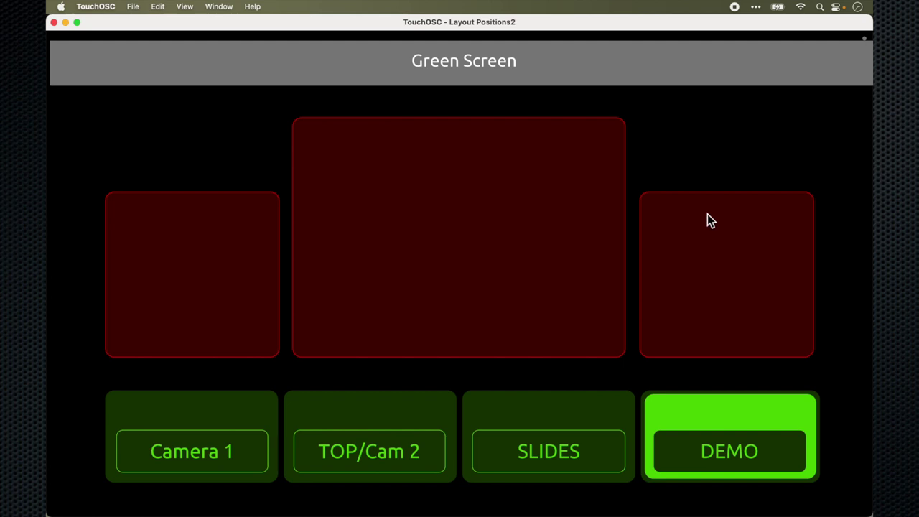
{"action": "left_click", "coordinate": [237, 259]}
{"action": "left_click", "coordinate": [865, 44]}
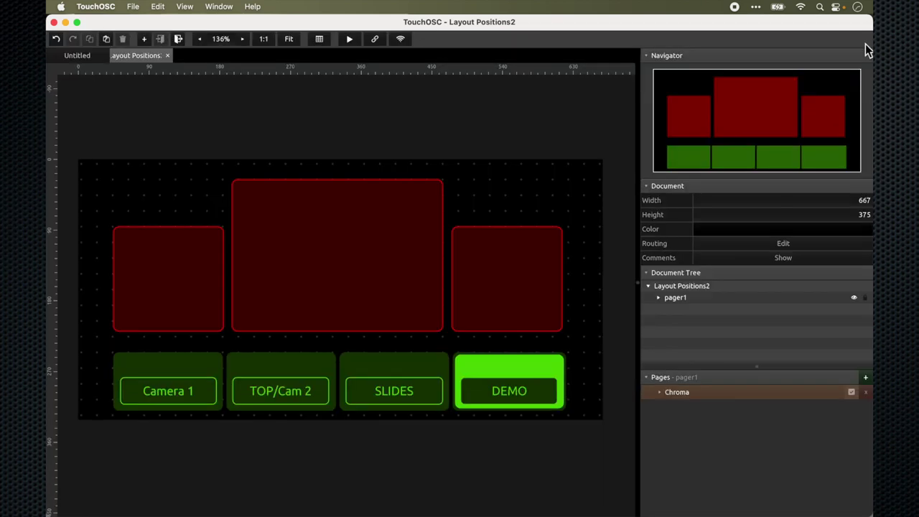